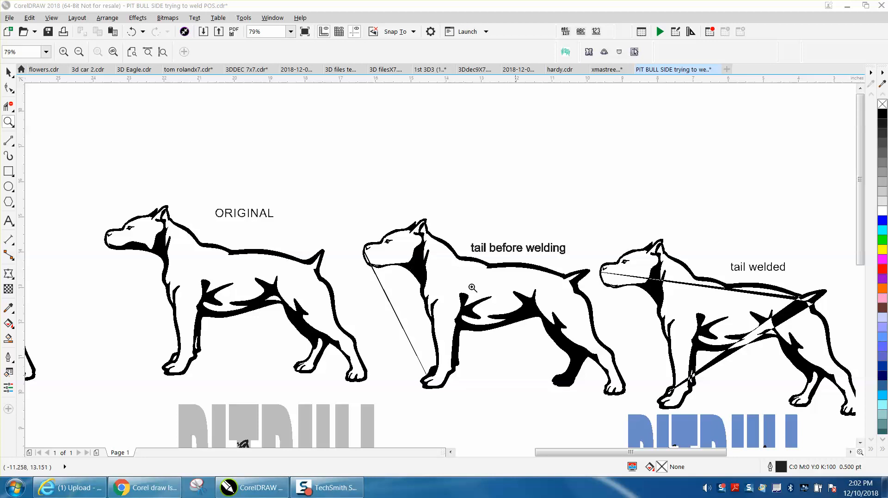
# Examine the pit bull drawings, comparing the original, the "tail before welding" and the "tail welded" versions.
pyautogui.click(278, 333)
pyautogui.rightClick(278, 333)
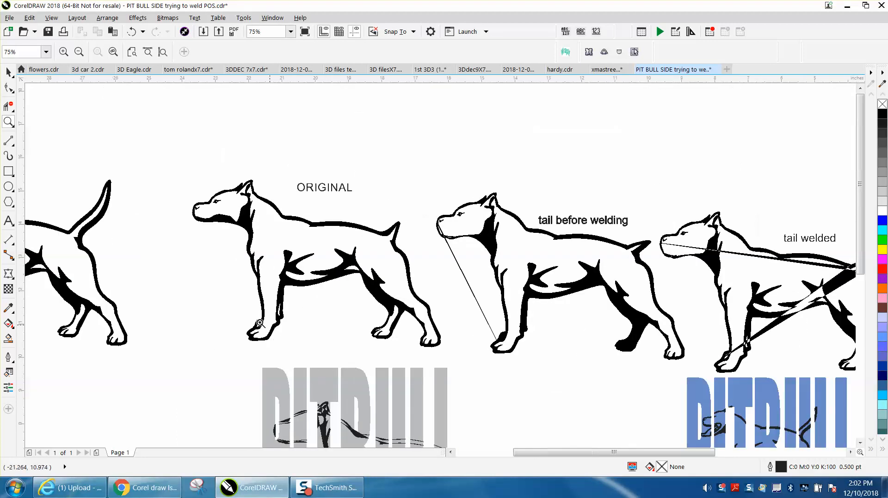
pyautogui.rightClick(278, 333)
pyautogui.click(57, 235)
pyautogui.moveTo(57, 234); pyautogui.dragTo(638, 428)
pyautogui.scroll(-3, 626, 424)
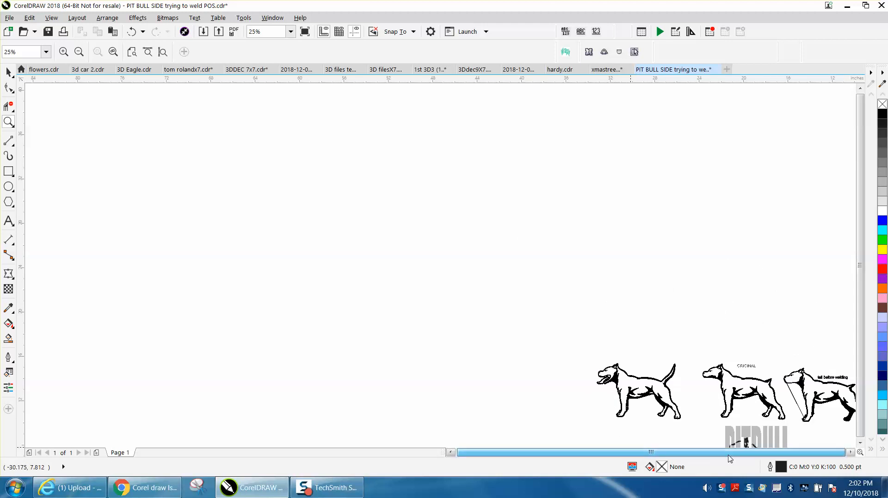
pyautogui.click(851, 452)
pyautogui.click(851, 453)
pyautogui.click(850, 452)
pyautogui.click(851, 453)
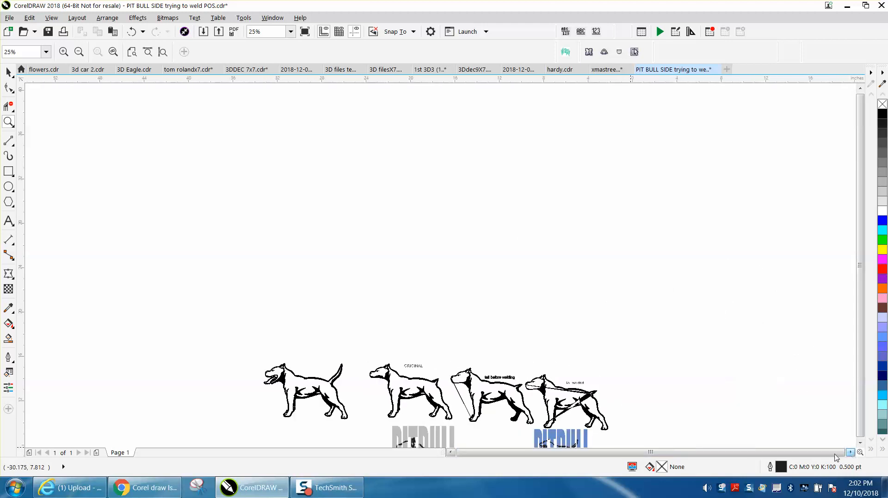
pyautogui.moveTo(442, 355); pyautogui.dragTo(664, 438)
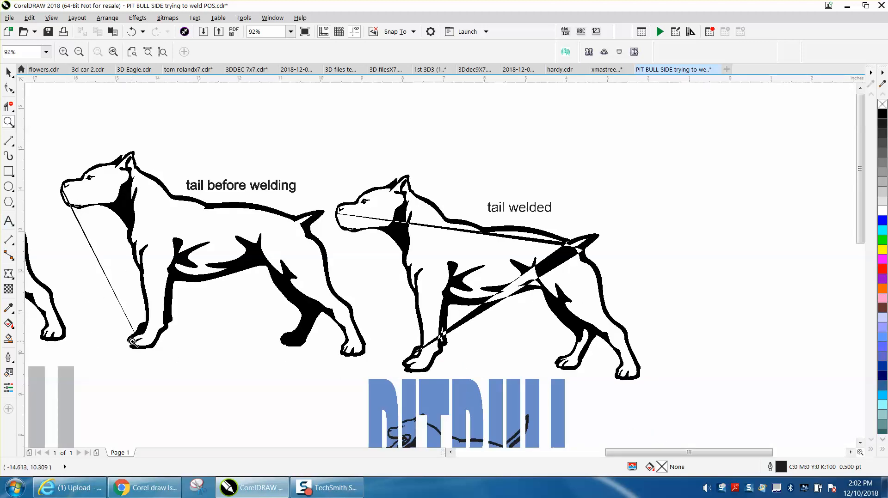
# Delete the nodes where the stray line meets the front paw on the "tail before welding" dog, and deselect it.
pyautogui.click(8, 87)
pyautogui.click(77, 223)
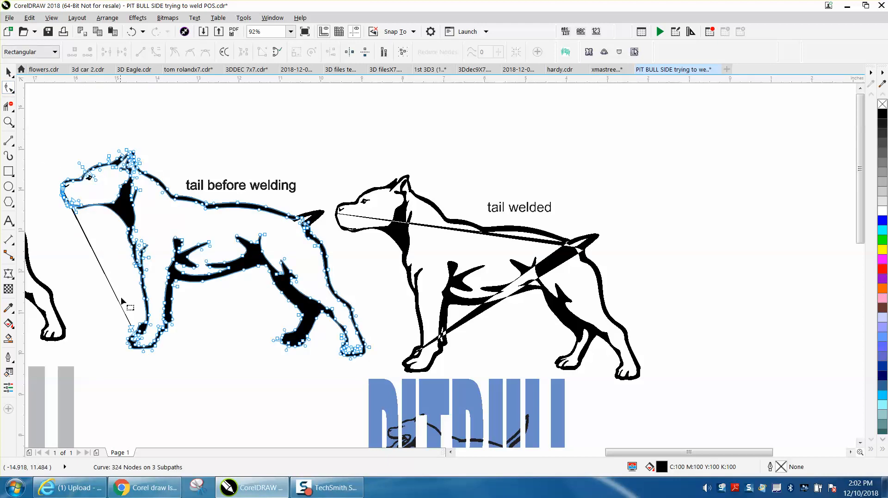
pyautogui.moveTo(117, 322); pyautogui.dragTo(139, 337)
pyautogui.press('Delete')
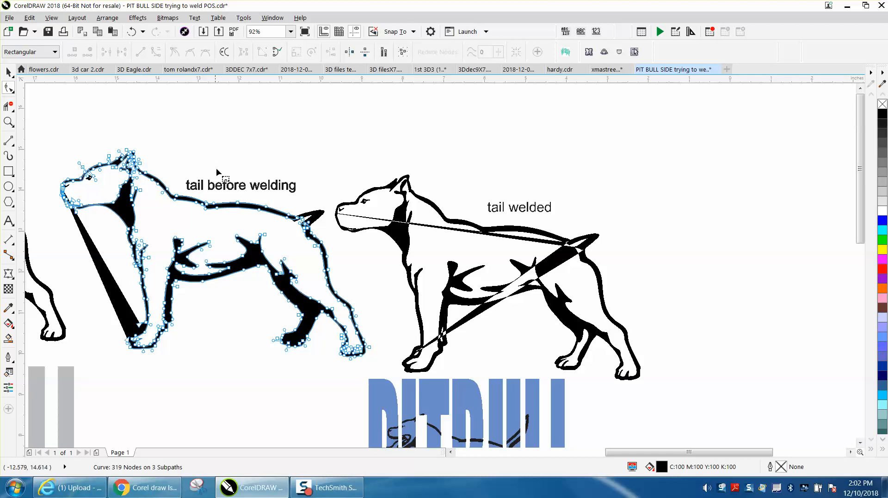
pyautogui.click(8, 72)
pyautogui.click(628, 283)
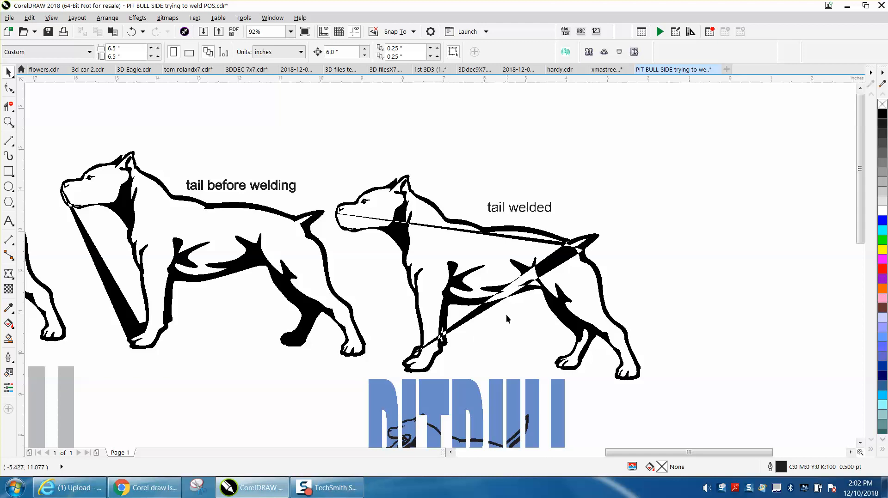
# Remove the fill from the open-mouthed dog with the raised tail and give it a red outline.
pyautogui.scroll(-2, 504, 318)
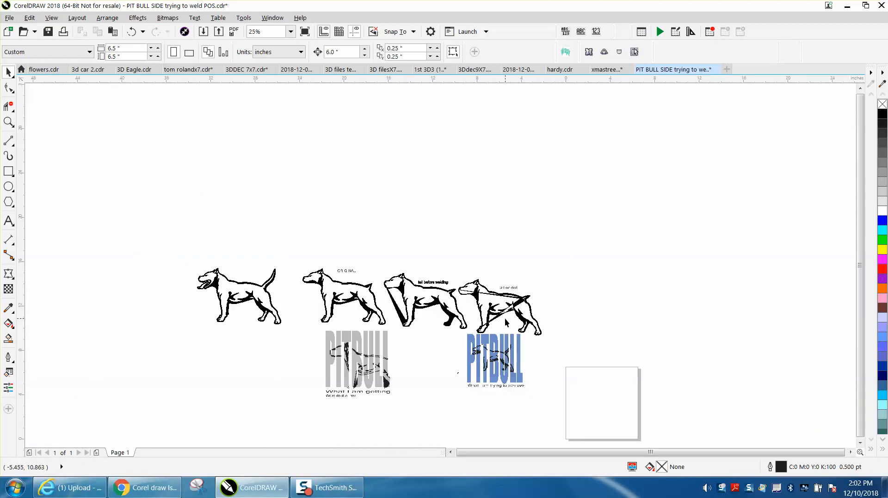
pyautogui.scroll(-2, 257, 319)
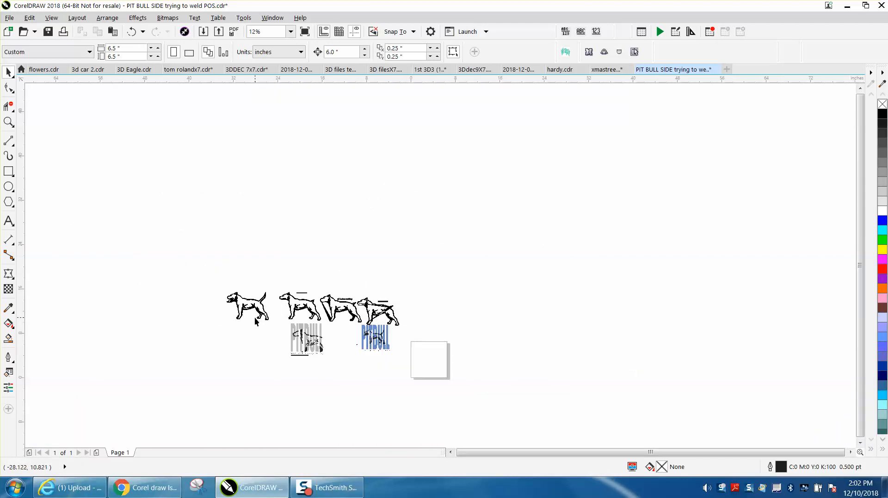
pyautogui.click(8, 122)
pyautogui.moveTo(258, 277); pyautogui.dragTo(341, 336)
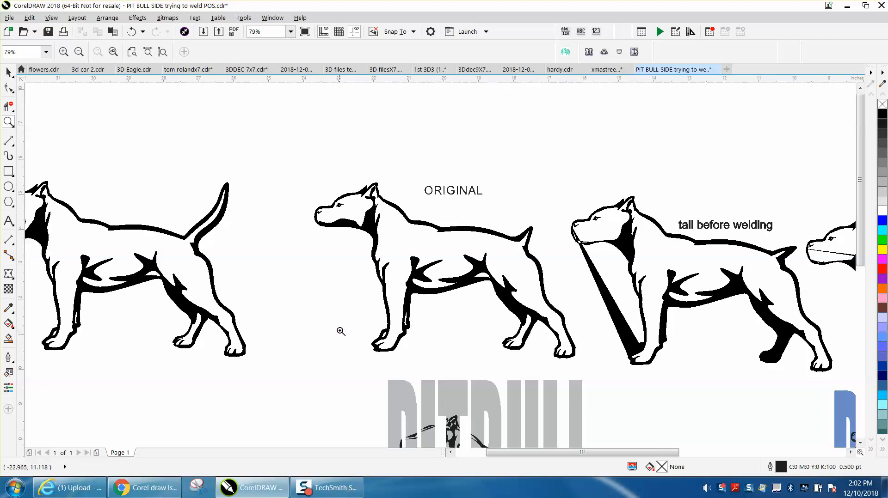
pyautogui.scroll(-2, 340, 332)
pyautogui.moveTo(137, 237); pyautogui.dragTo(316, 360)
pyautogui.click(8, 72)
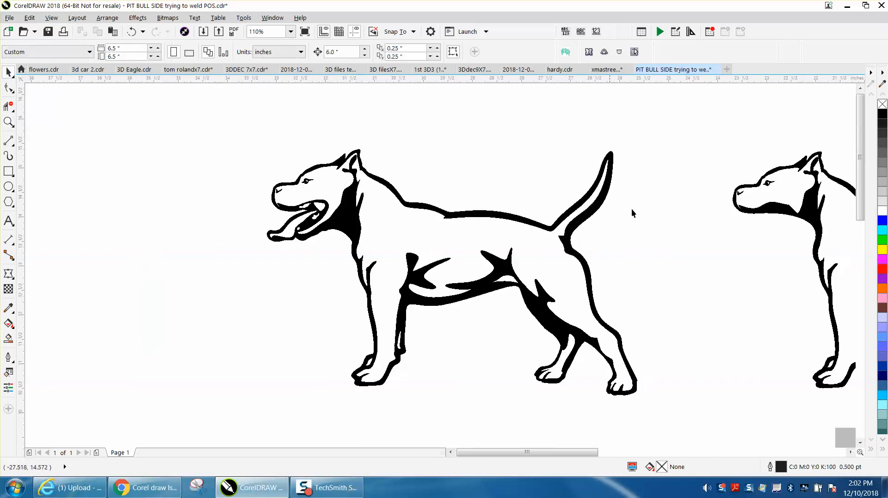
pyautogui.click(555, 233)
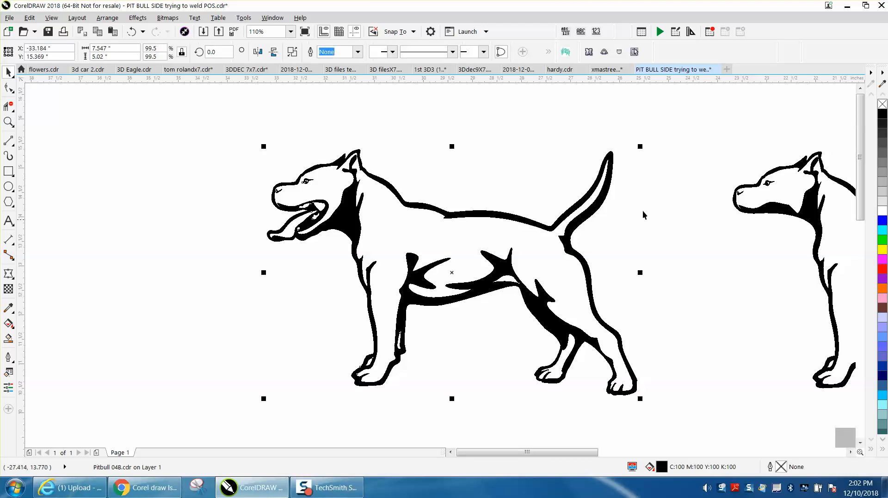
pyautogui.click(882, 104)
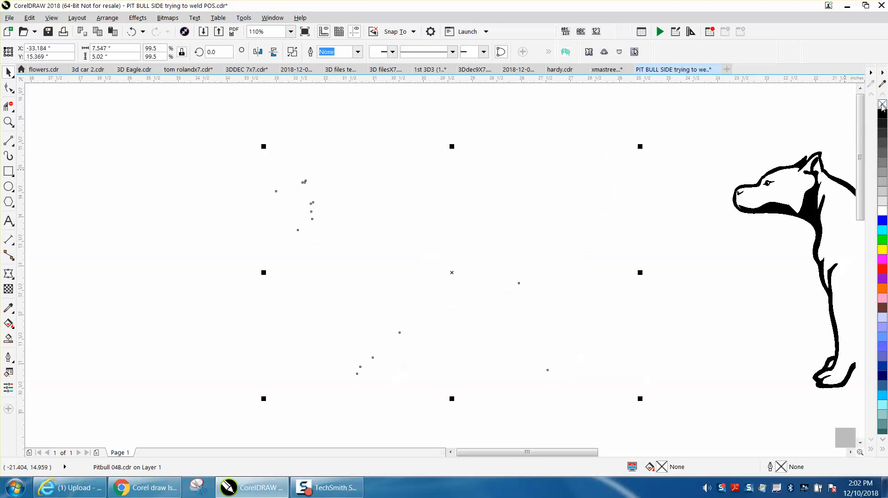
pyautogui.rightClick(882, 271)
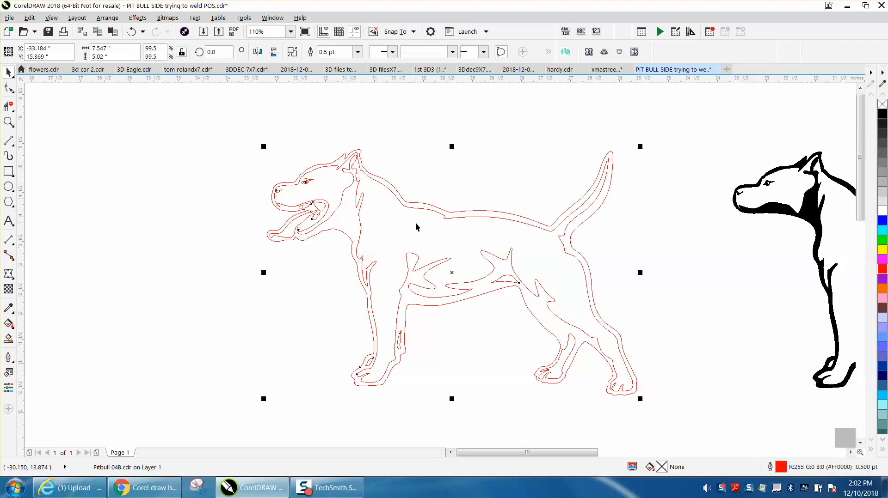
# Delete the intermediate nodes along the middle of the red dog's raised tail.
pyautogui.click(8, 121)
pyautogui.moveTo(607, 223); pyautogui.dragTo(693, 275)
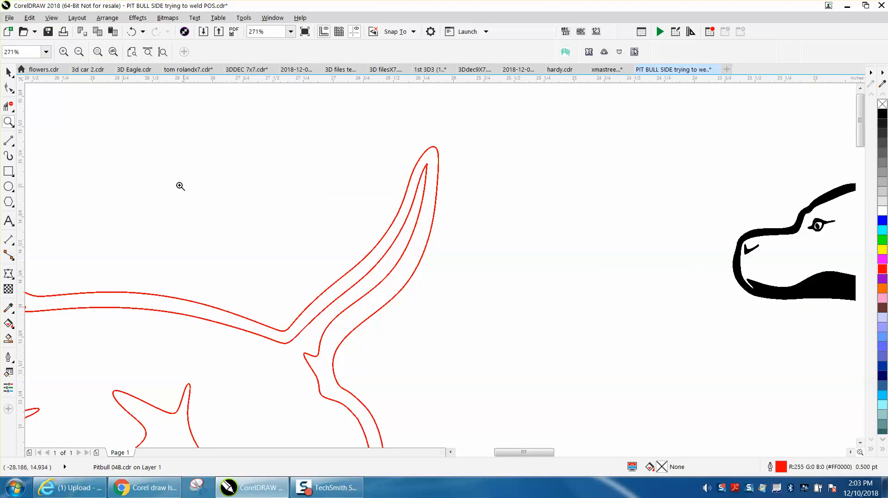
pyautogui.click(9, 88)
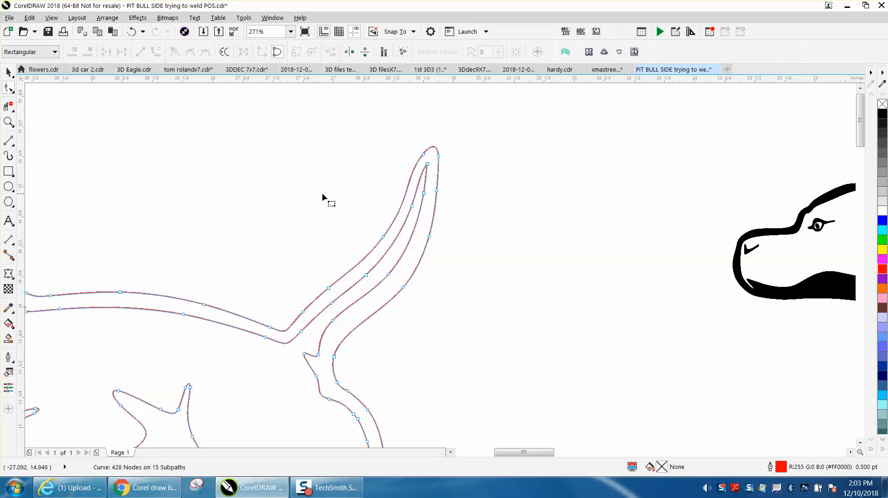
pyautogui.moveTo(303, 233)
pyautogui.mouseDown()
pyautogui.moveTo(341, 290)
pyautogui.moveTo(370, 311)
pyautogui.mouseUp()
pyautogui.moveTo(309, 240)
pyautogui.mouseDown()
pyautogui.moveTo(342, 332)
pyautogui.moveTo(430, 316)
pyautogui.moveTo(456, 221)
pyautogui.moveTo(442, 180)
pyautogui.moveTo(451, 180)
pyautogui.mouseUp()
pyautogui.press('Delete')
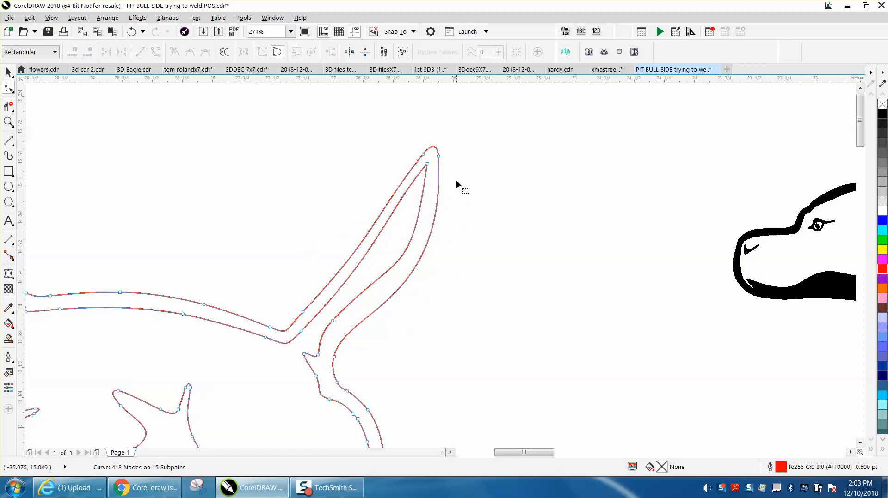
# Convert the curve segments at the tail's tip and base nodes to straight lines.
pyautogui.moveTo(452, 177); pyautogui.dragTo(453, 176)
pyautogui.rightClick(443, 161)
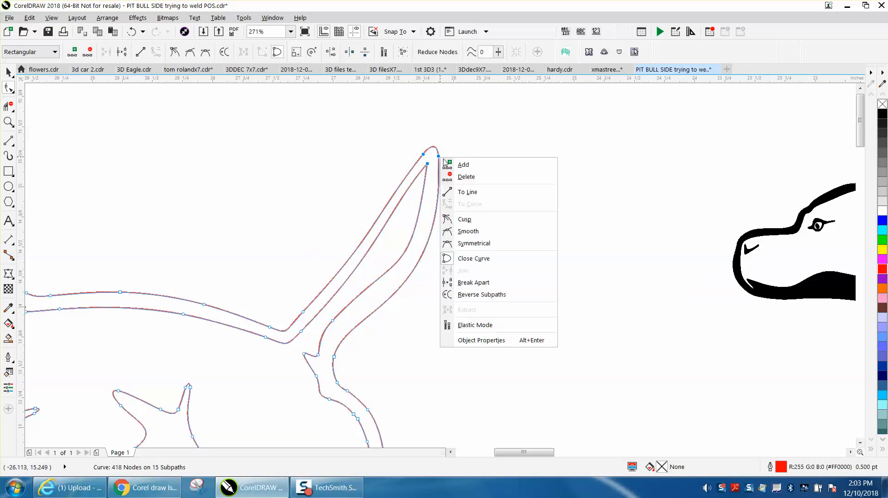
pyautogui.click(465, 191)
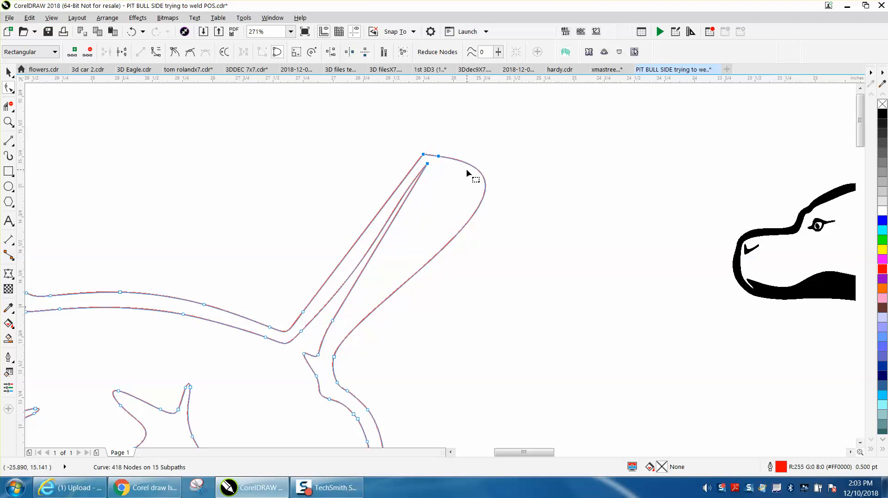
pyautogui.moveTo(290, 292); pyautogui.dragTo(350, 360)
pyautogui.rightClick(334, 358)
pyautogui.click(370, 202)
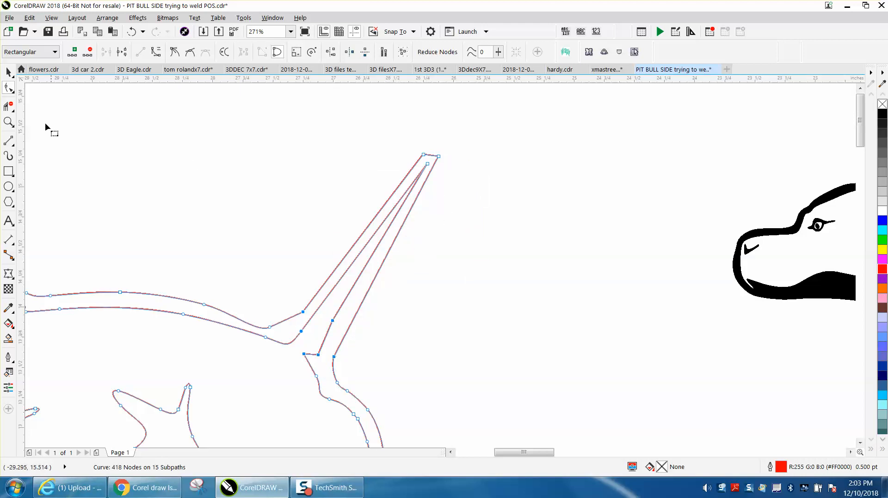
# Shorten the tail by moving its three tip nodes together down close to the dog's back.
pyautogui.click(9, 121)
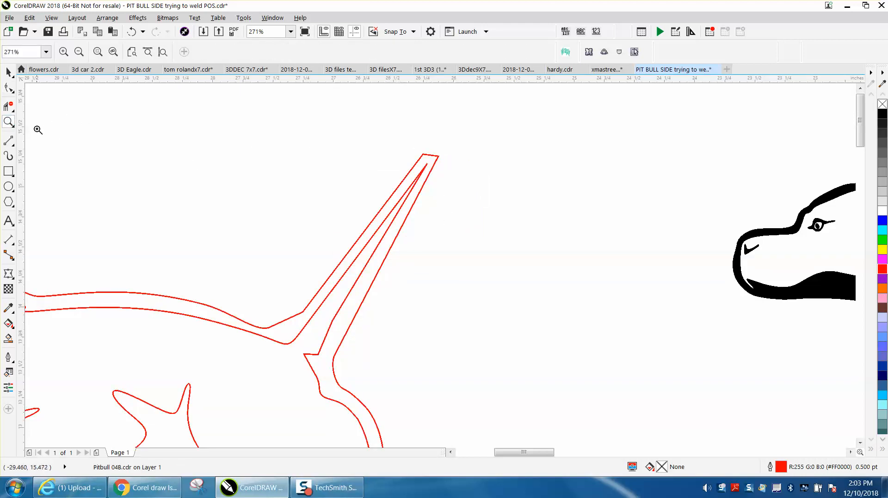
pyautogui.moveTo(215, 123); pyautogui.dragTo(556, 405)
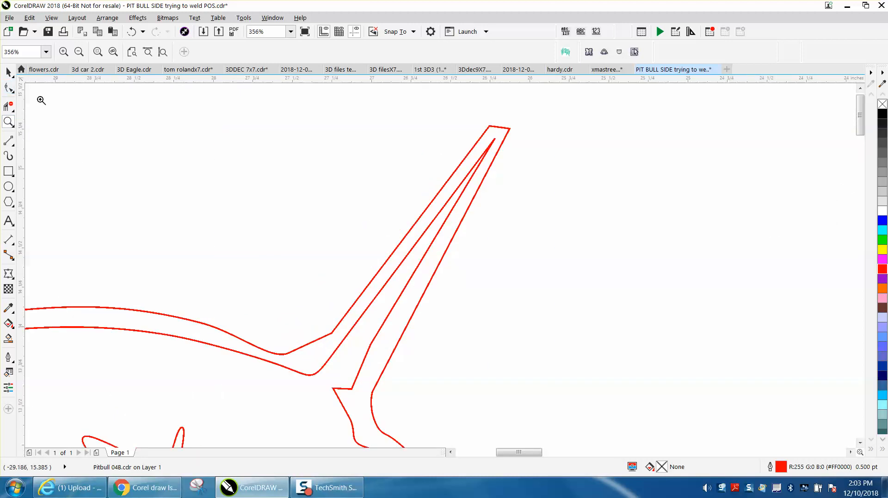
pyautogui.click(8, 88)
pyautogui.moveTo(548, 171); pyautogui.dragTo(547, 171)
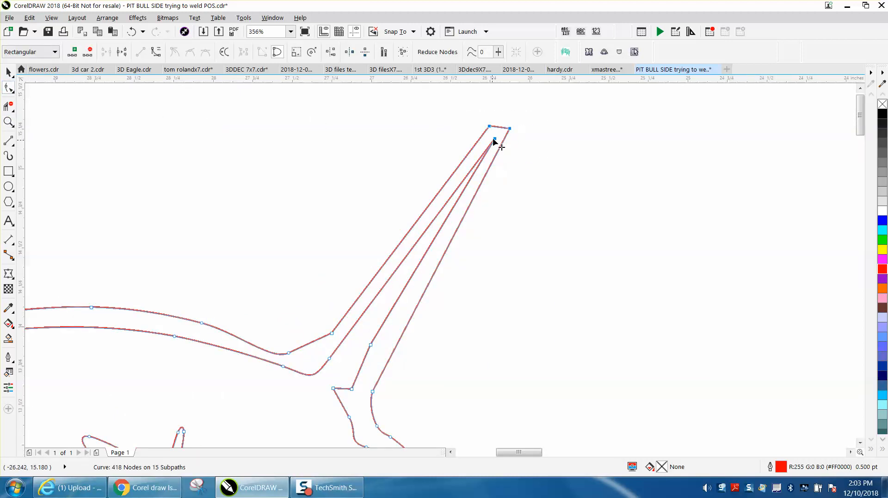
pyautogui.moveTo(494, 139); pyautogui.dragTo(392, 309)
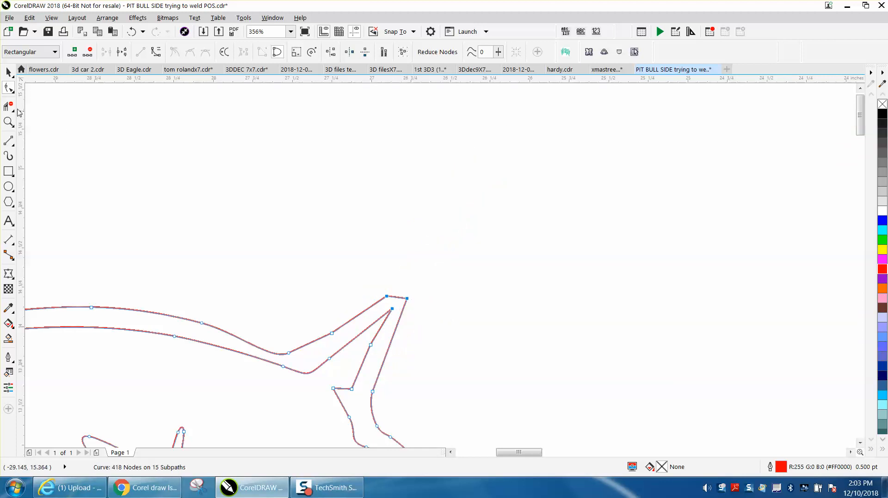
# Convert the short straight segment at the tail tip to a curve and bend it outward into a rounded end.
pyautogui.click(9, 122)
pyautogui.moveTo(253, 277); pyautogui.dragTo(497, 410)
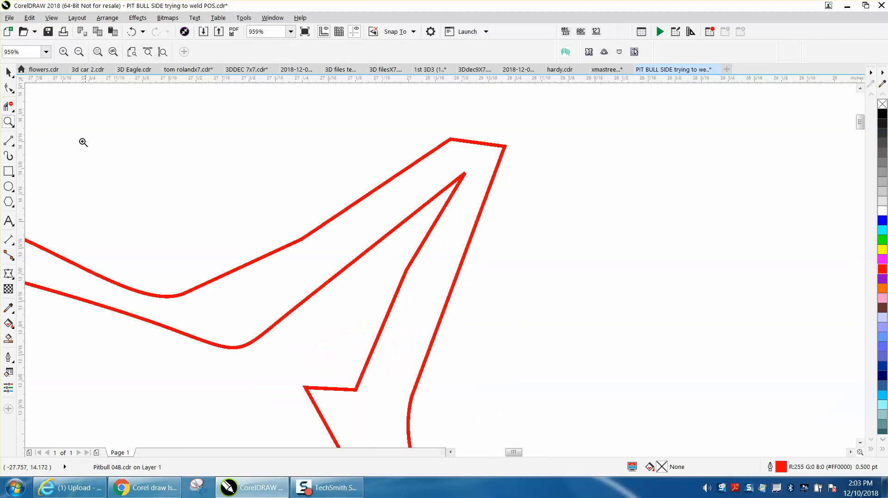
pyautogui.click(9, 88)
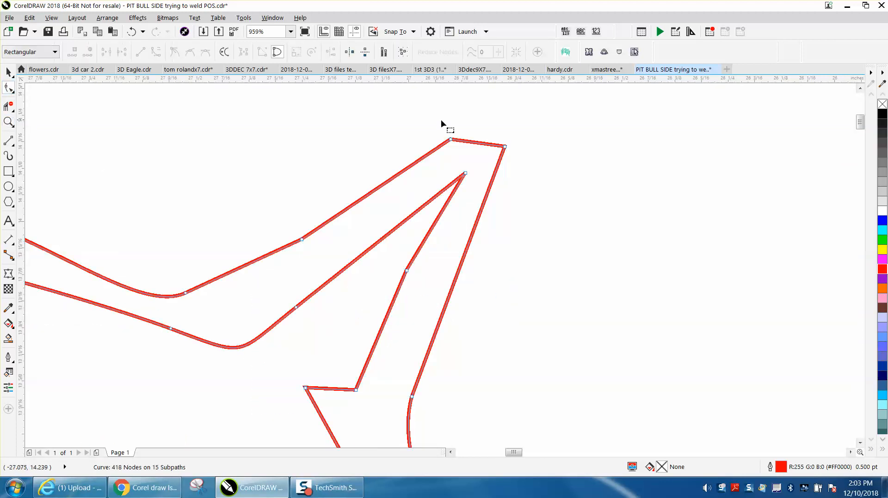
pyautogui.rightClick(505, 147)
pyautogui.click(536, 193)
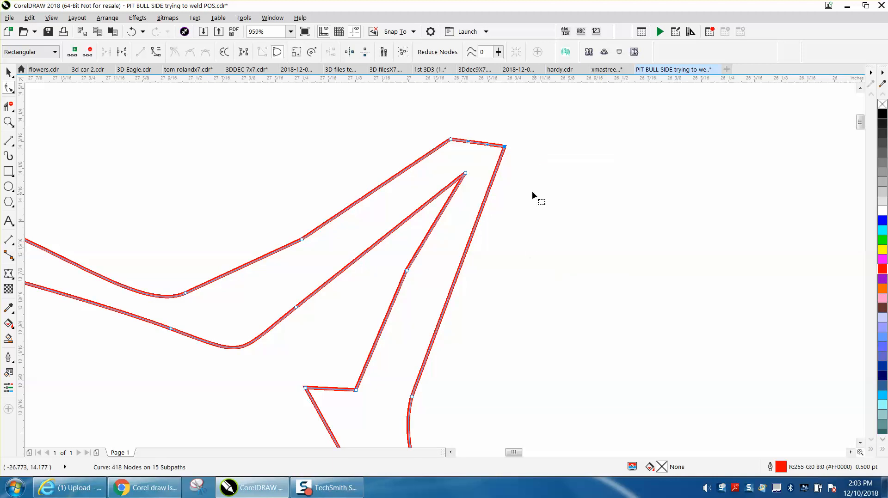
pyautogui.moveTo(486, 144); pyautogui.dragTo(503, 109)
# Delete the two surplus nodes on the tail's upper edge and move the node joining it to the back closer to the tail.
pyautogui.doubleClick(451, 140)
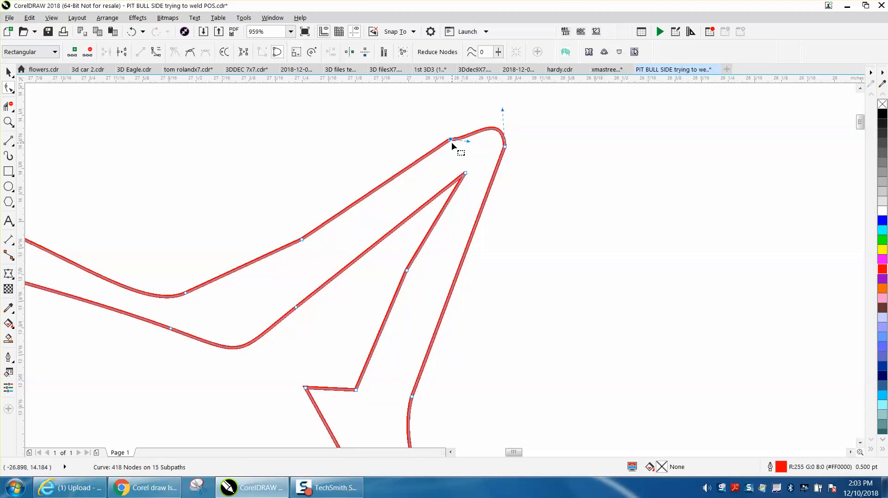
pyautogui.click(303, 240)
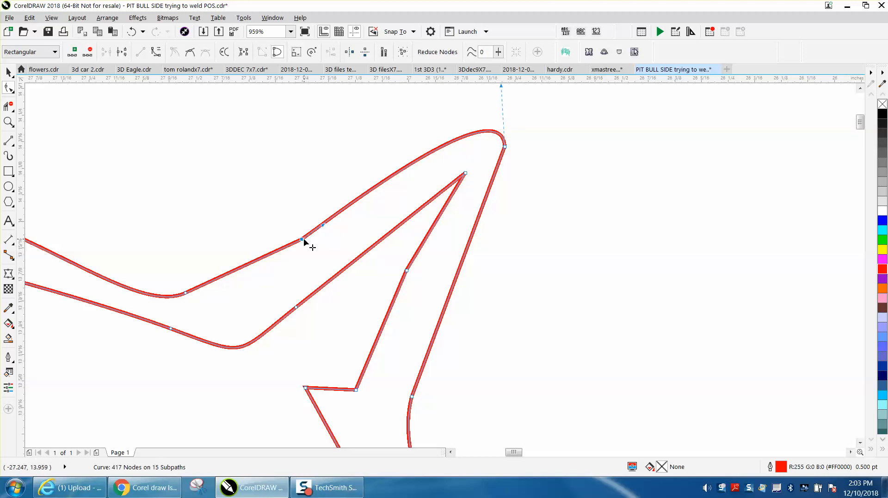
pyautogui.doubleClick(302, 238)
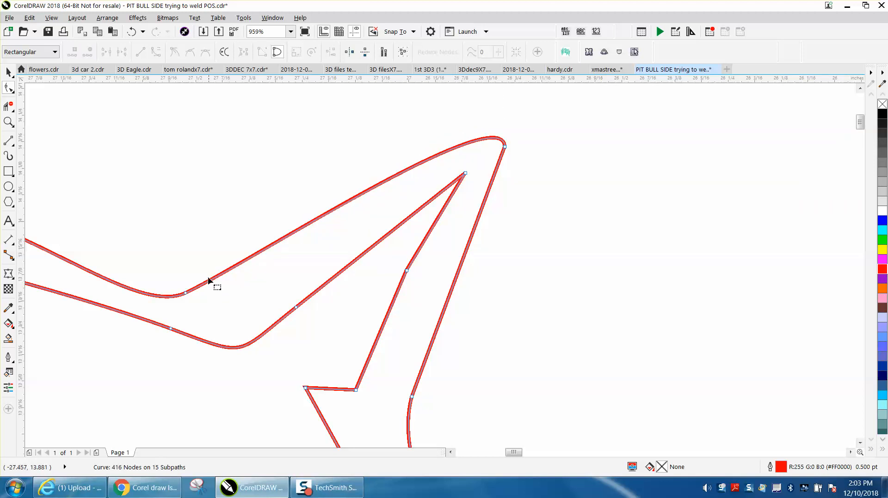
pyautogui.moveTo(188, 292); pyautogui.dragTo(234, 292)
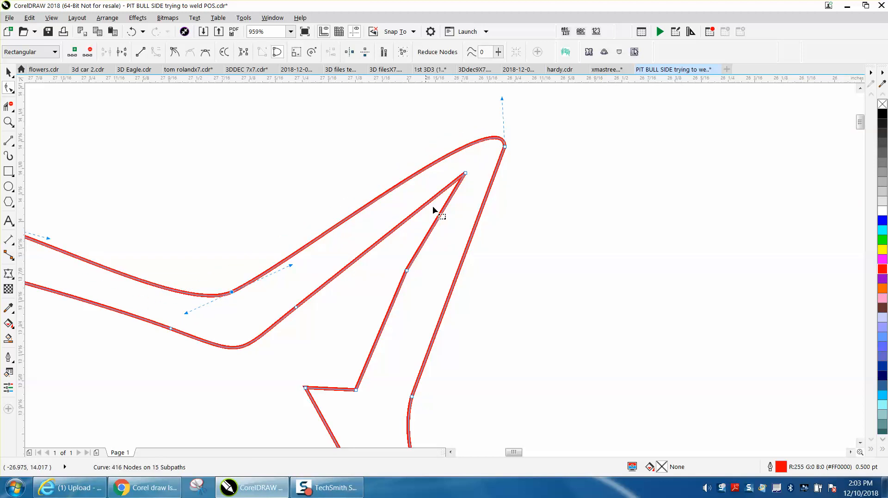
# Delete the middle node on the tail's inner edge, pull the inner tip back, and convert that edge to an adjusted curve.
pyautogui.doubleClick(407, 272)
pyautogui.moveTo(464, 176); pyautogui.dragTo(448, 202)
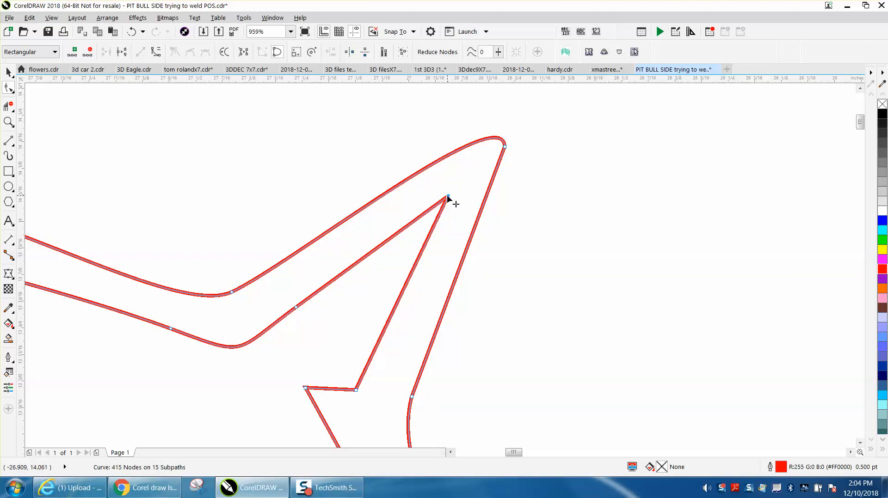
pyautogui.rightClick(451, 202)
pyautogui.click(480, 242)
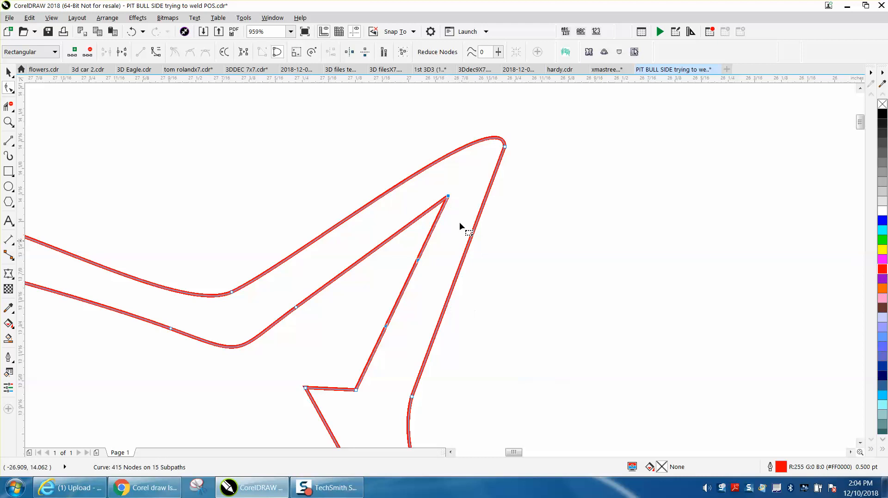
pyautogui.click(458, 198)
pyautogui.click(447, 197)
pyautogui.moveTo(419, 261); pyautogui.dragTo(481, 176)
# Delete the node forming the pointed spike at the inner base of the tail.
pyautogui.scroll(-5, 379, 203)
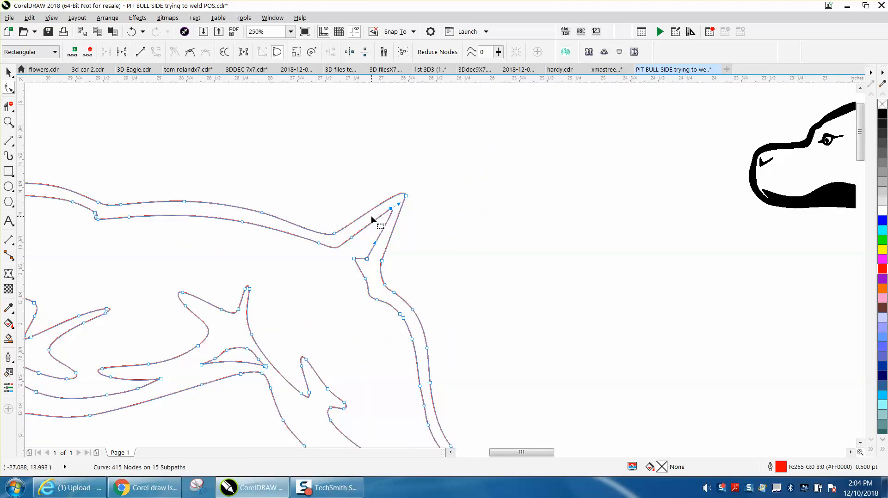
pyautogui.doubleClick(354, 259)
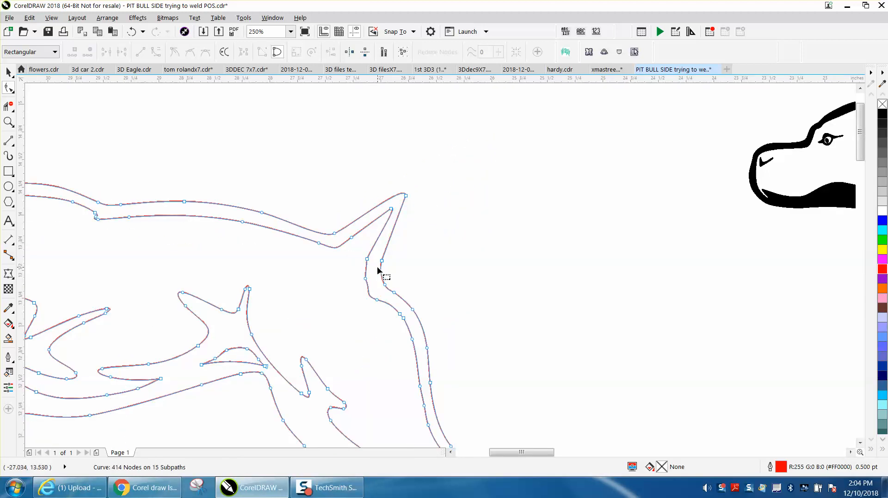
# Fill the reshaped dog curve with black as a check and undo that fill.
pyautogui.scroll(-2, 366, 249)
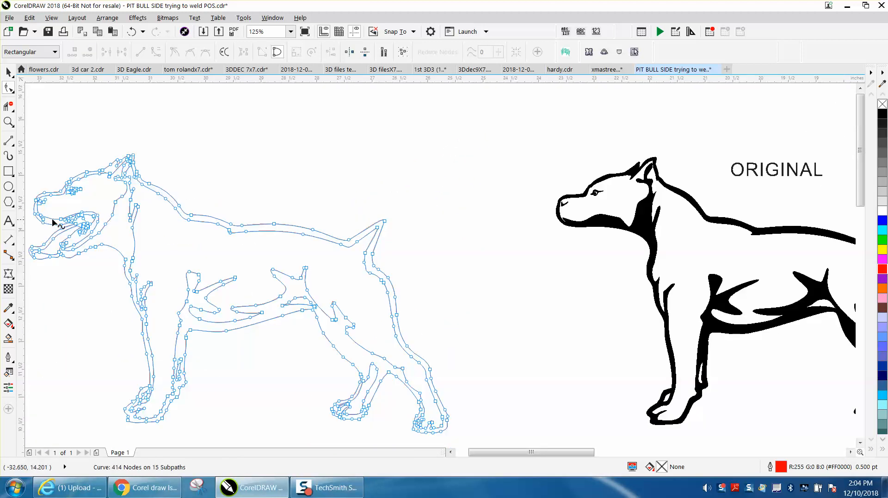
pyautogui.click(9, 72)
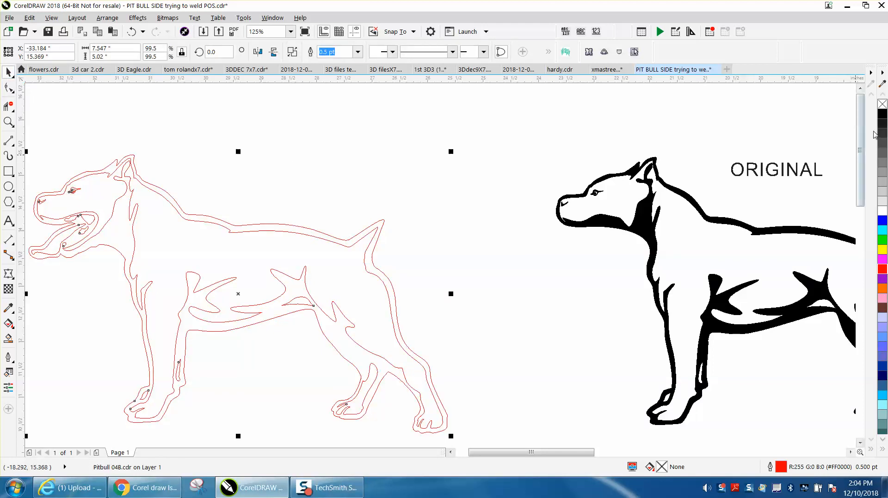
pyautogui.click(882, 115)
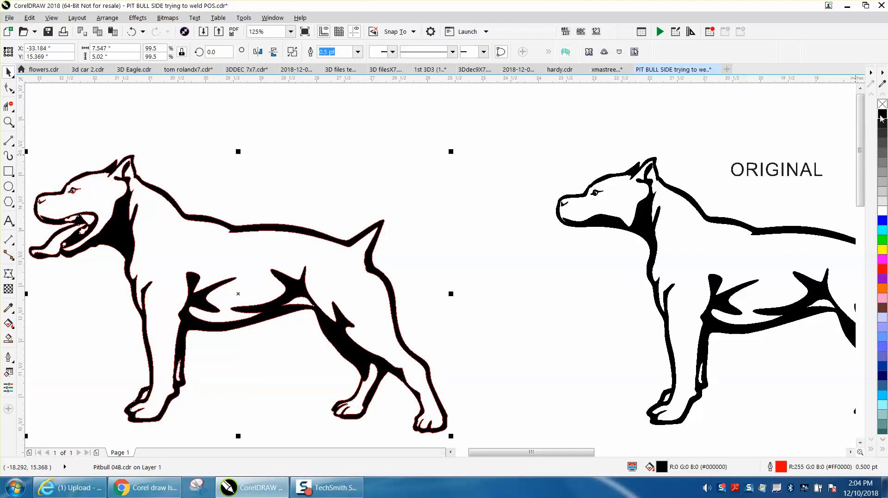
pyautogui.scroll(-1, 504, 264)
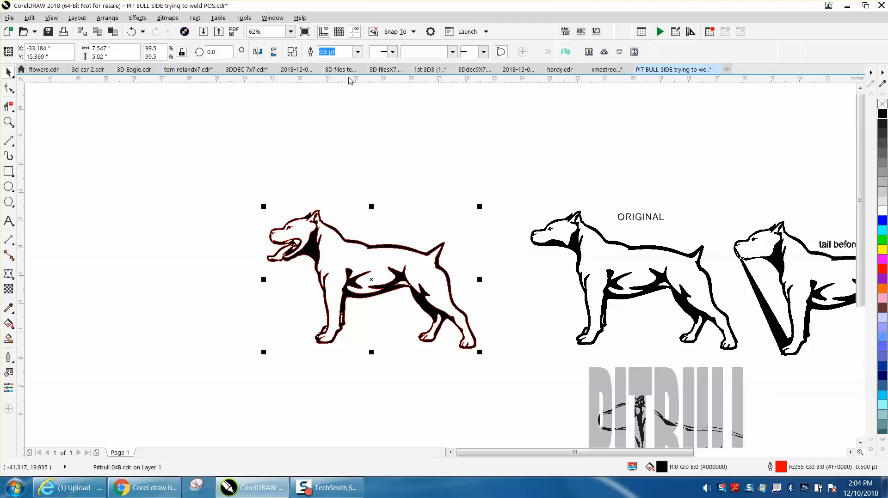
pyautogui.click(132, 31)
# Break the open-mouthed dog curve apart into separate objects and clear the selection.
pyautogui.click(8, 122)
pyautogui.moveTo(239, 193); pyautogui.dragTo(375, 277)
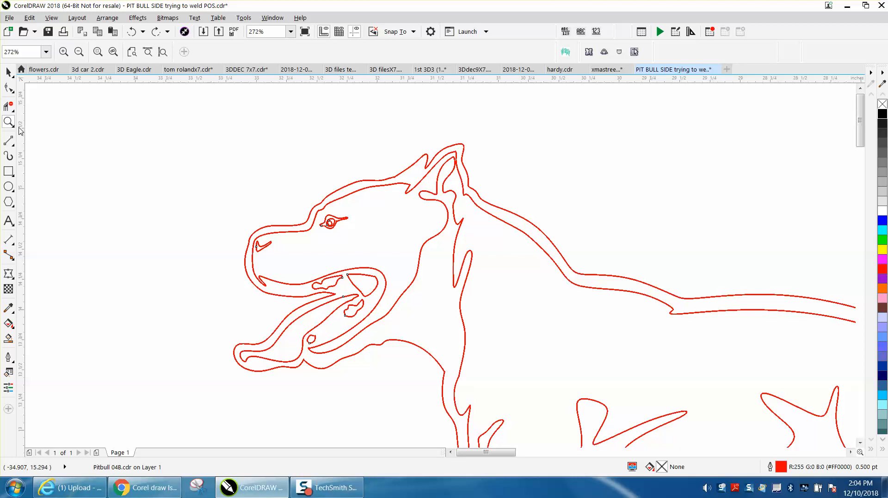
pyautogui.click(8, 88)
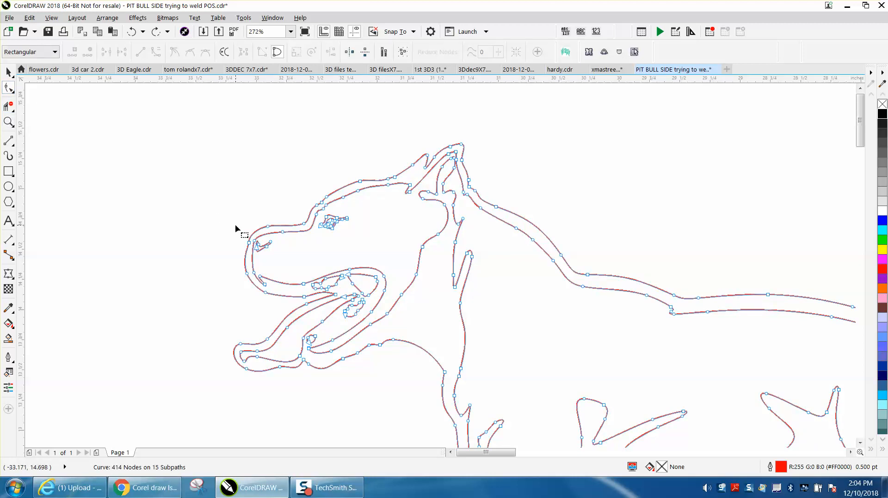
pyautogui.click(352, 278)
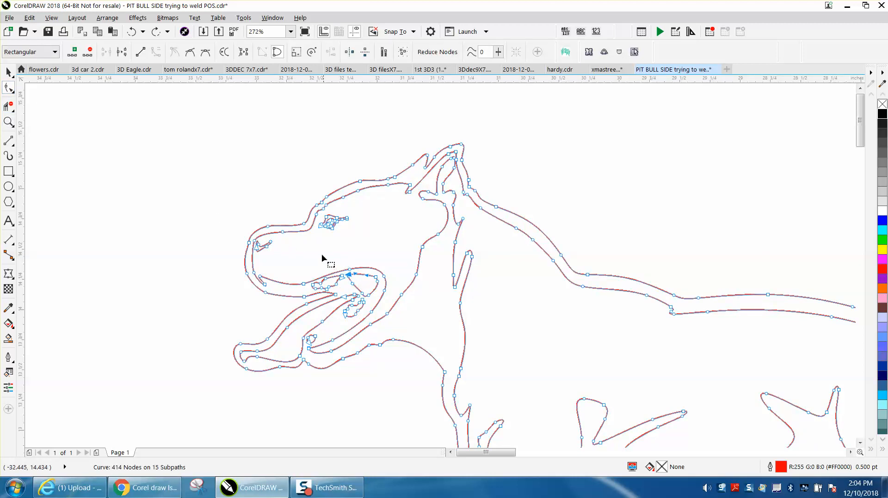
pyautogui.click(8, 72)
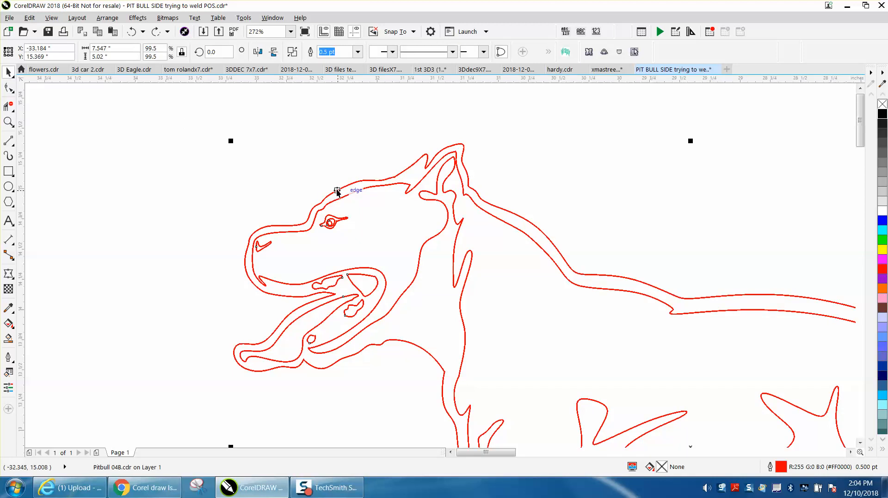
pyautogui.click(107, 18)
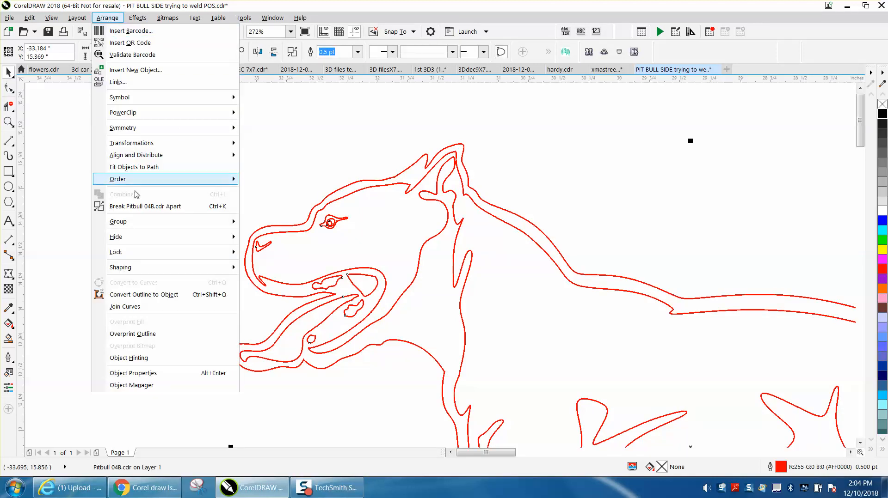
pyautogui.click(138, 208)
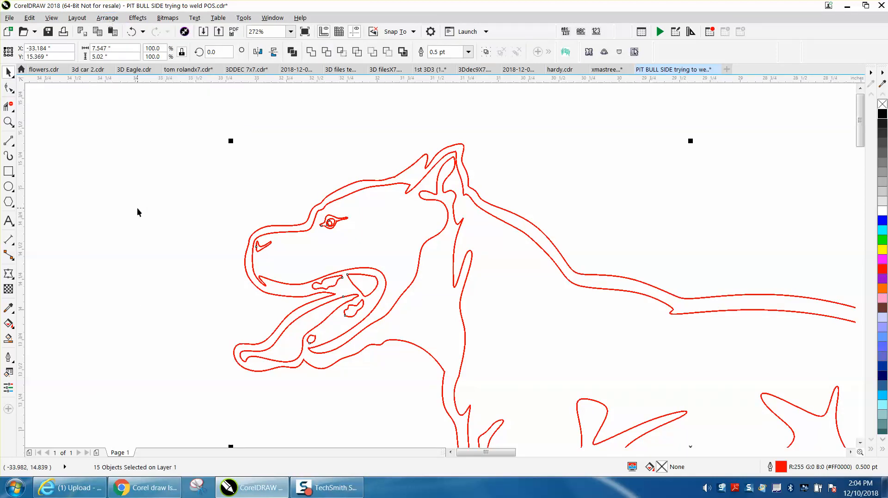
pyautogui.click(120, 165)
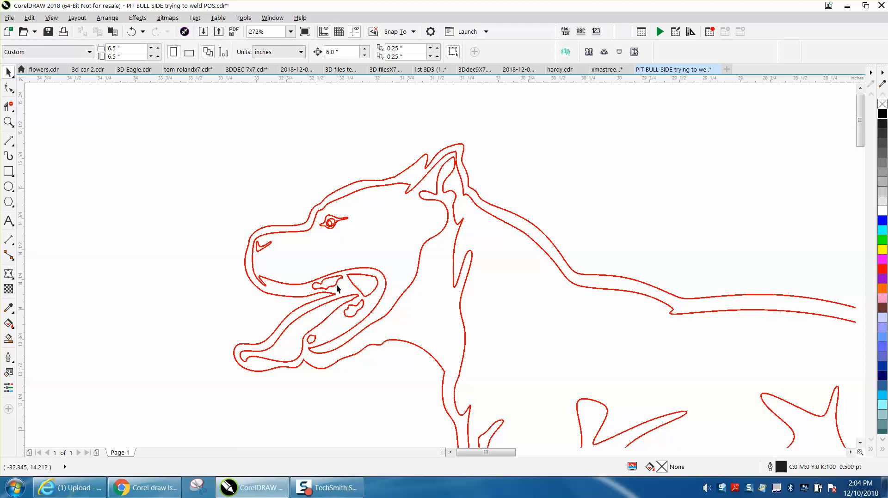
# Delete the five separate shapes inside the open mouth, including the tooth and tongue outlines.
pyautogui.click(354, 290)
pyautogui.press('Delete')
pyautogui.click(336, 287)
pyautogui.press('Delete')
pyautogui.click(361, 310)
pyautogui.press('Delete')
pyautogui.click(321, 324)
pyautogui.press('Delete')
pyautogui.click(314, 338)
pyautogui.press('Delete')
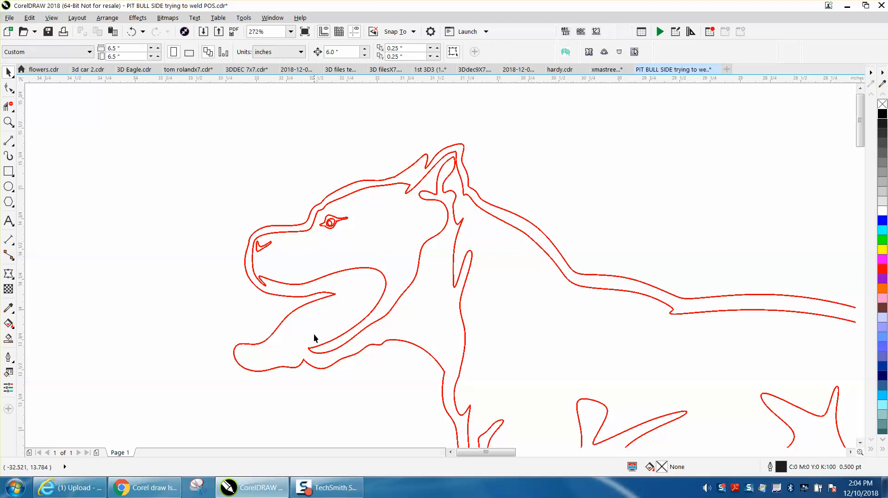
# Delete the nodes that form the lower jaw on the head's inner contour.
pyautogui.click(8, 88)
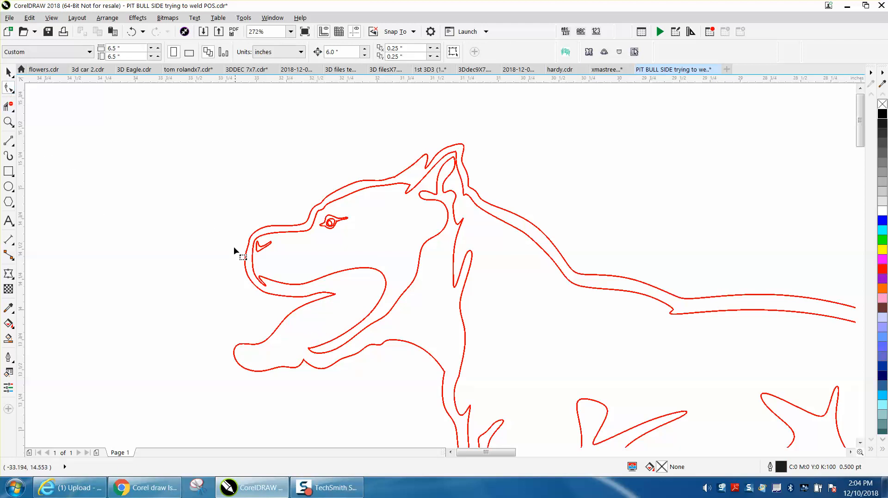
pyautogui.click(276, 284)
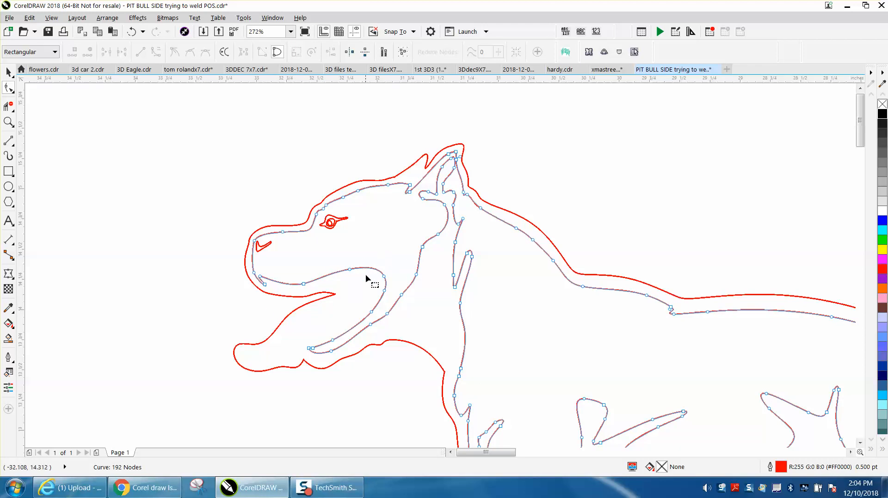
pyautogui.moveTo(349, 352); pyautogui.dragTo(399, 348)
pyautogui.press('Delete')
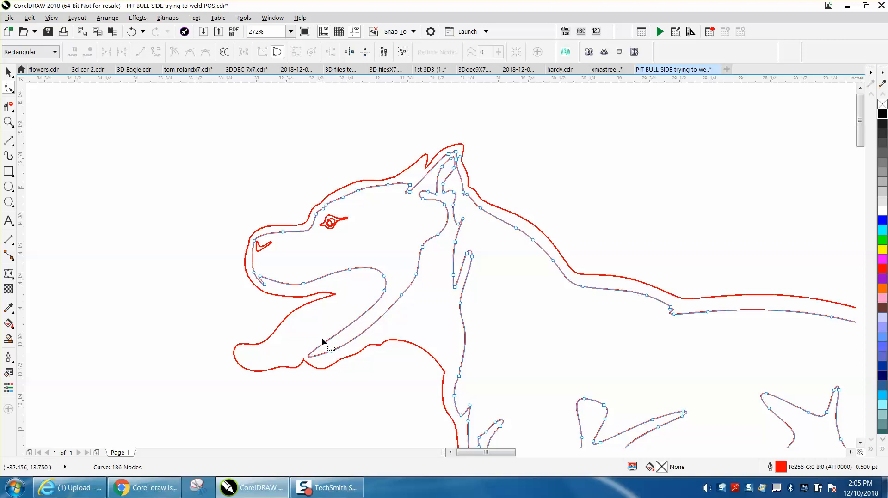
pyautogui.moveTo(315, 334); pyautogui.dragTo(349, 355)
pyautogui.press('Delete')
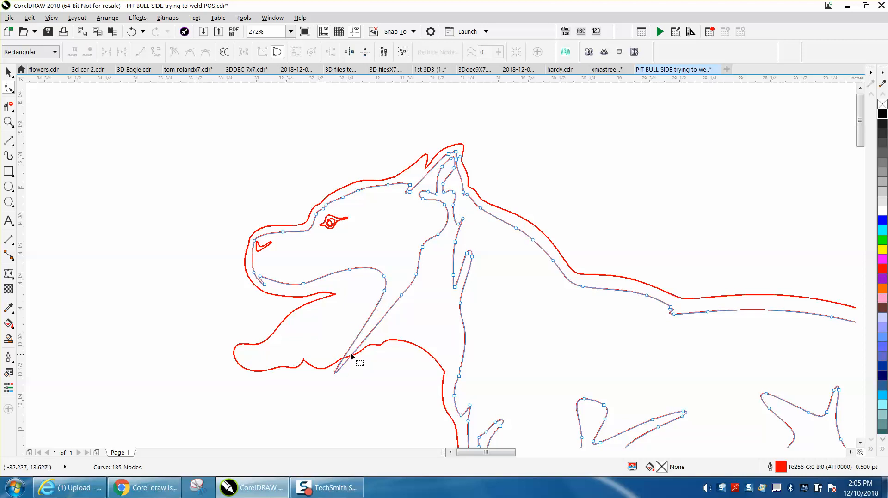
# Convert the leftover spiked segment below the cheek on the inner contour to a straight line.
pyautogui.moveTo(406, 302); pyautogui.dragTo(402, 298)
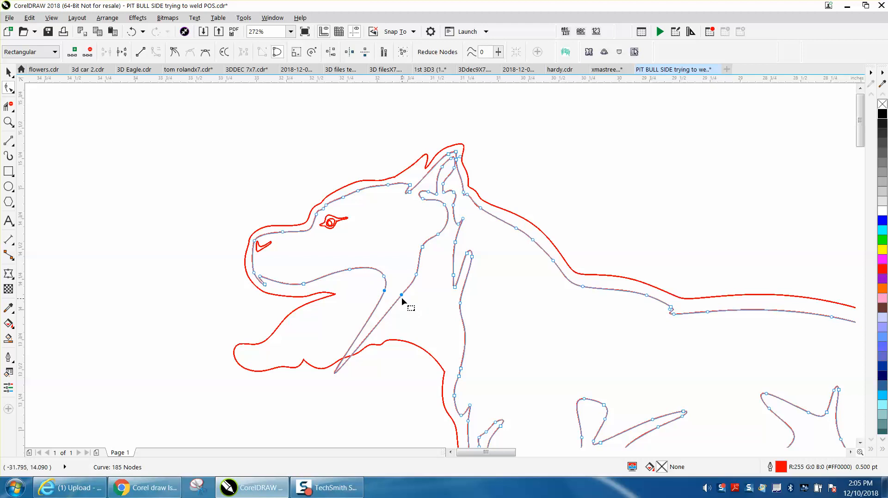
pyautogui.rightClick(401, 298)
pyautogui.click(428, 143)
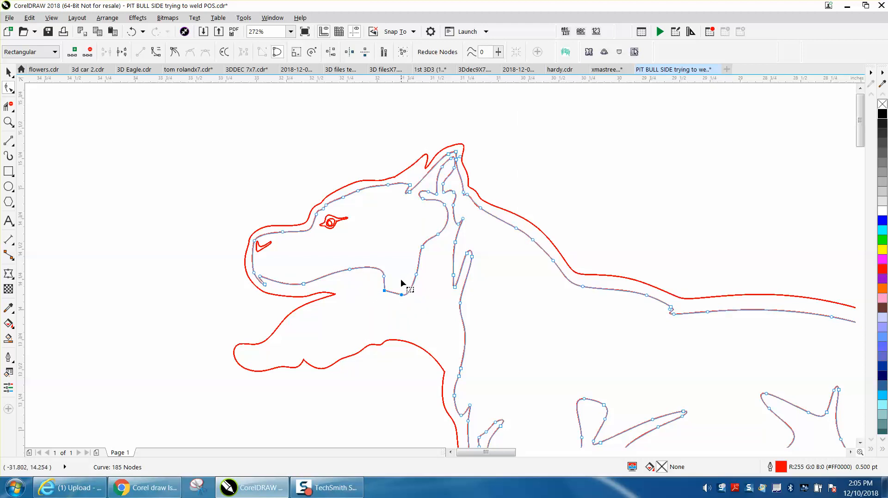
# Delete the outer contour's nodes that form the open lower jaw and mouth, leaving one curve from chin to chest.
pyautogui.click(287, 324)
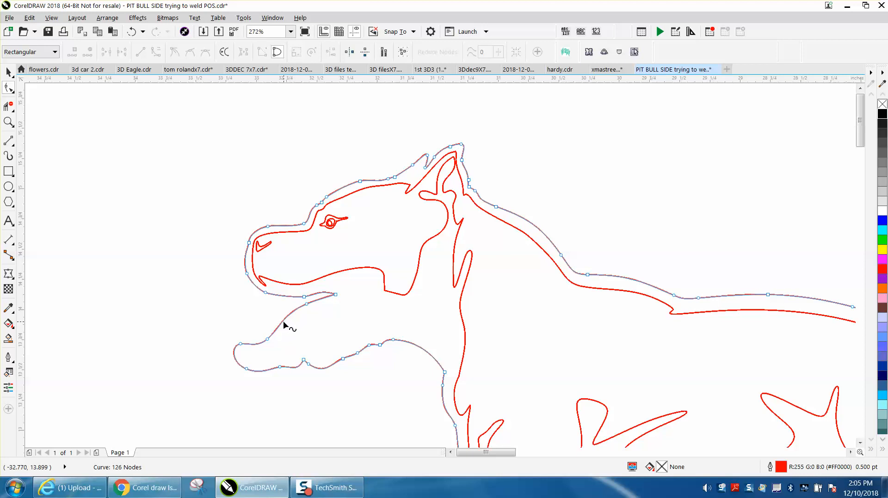
pyautogui.moveTo(349, 374); pyautogui.dragTo(402, 376)
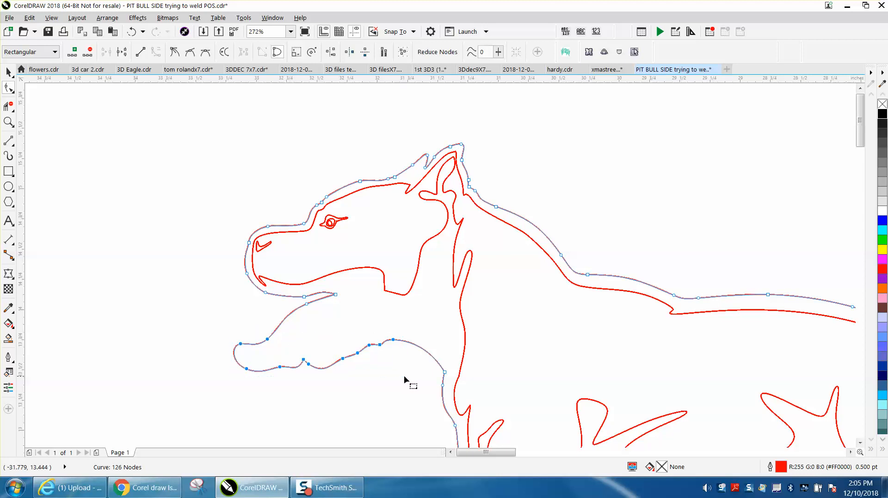
pyautogui.press('Delete')
pyautogui.moveTo(251, 354); pyautogui.dragTo(376, 326)
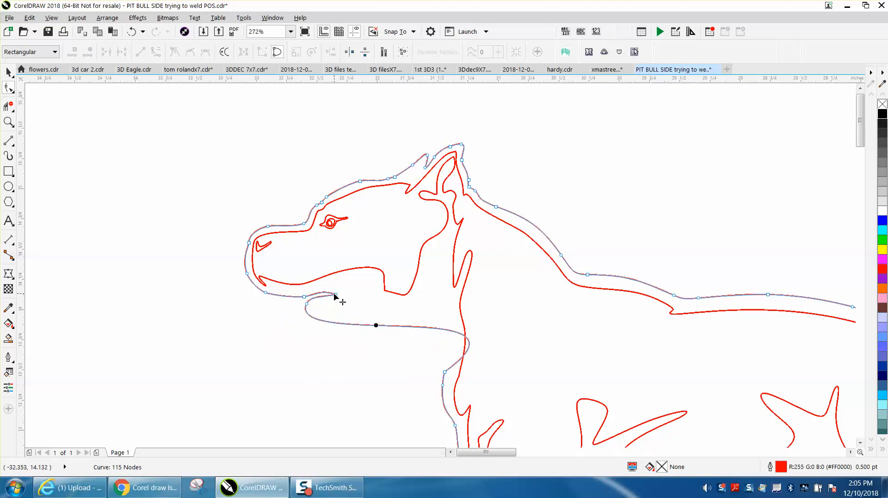
pyautogui.press('Delete')
pyautogui.press('Delete')
# Pull the upper chest node's handle upward to smooth the throat curve between chin and chest.
pyautogui.click(444, 372)
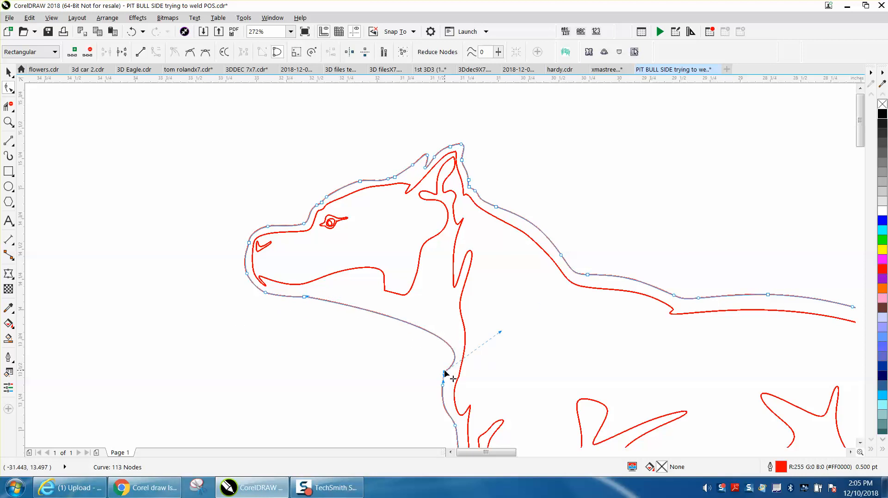
pyautogui.moveTo(500, 333); pyautogui.dragTo(447, 295)
pyautogui.click(304, 297)
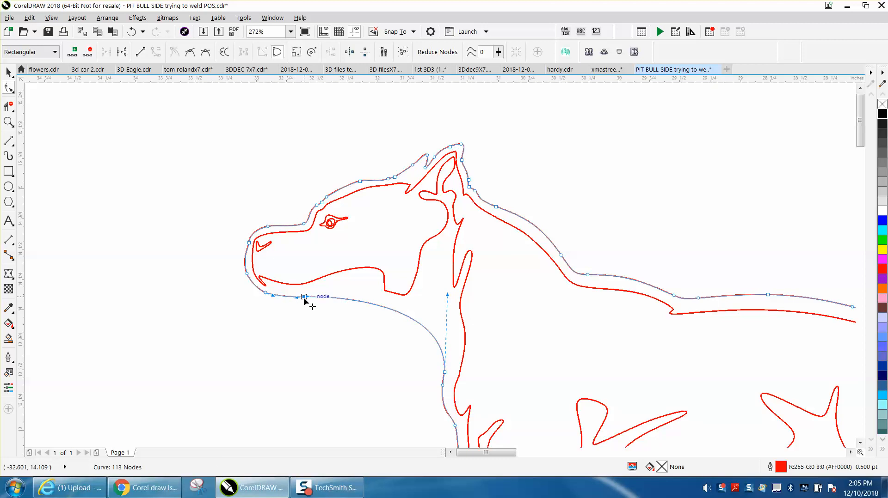
pyautogui.click(292, 319)
# Smart-fill the area between the dog's outer and inner contours with black and no outline.
pyautogui.scroll(-3, 254, 315)
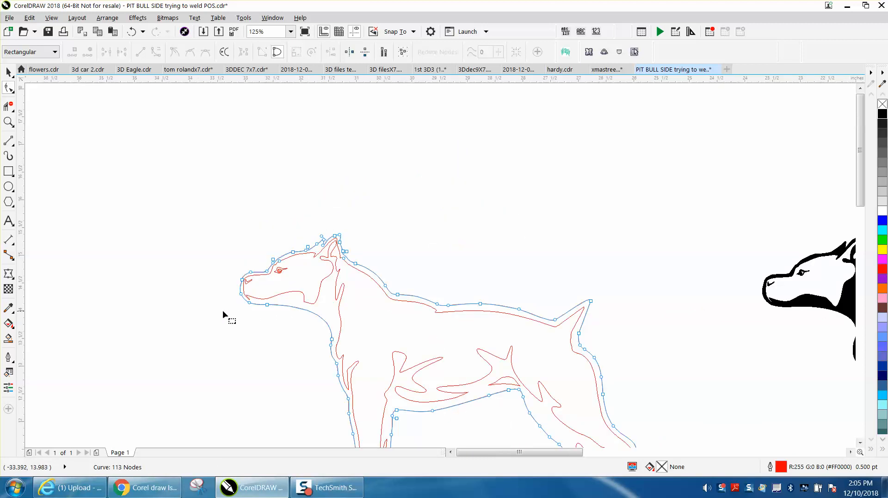
pyautogui.scroll(-2, 222, 311)
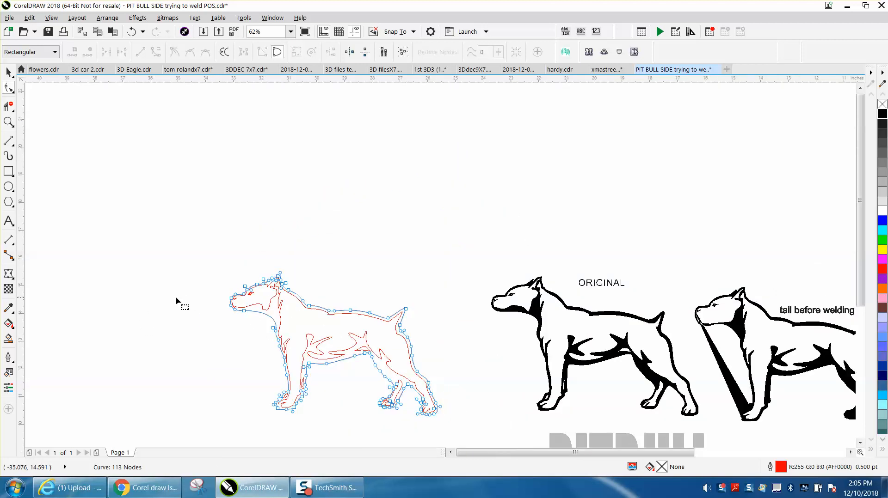
pyautogui.click(8, 121)
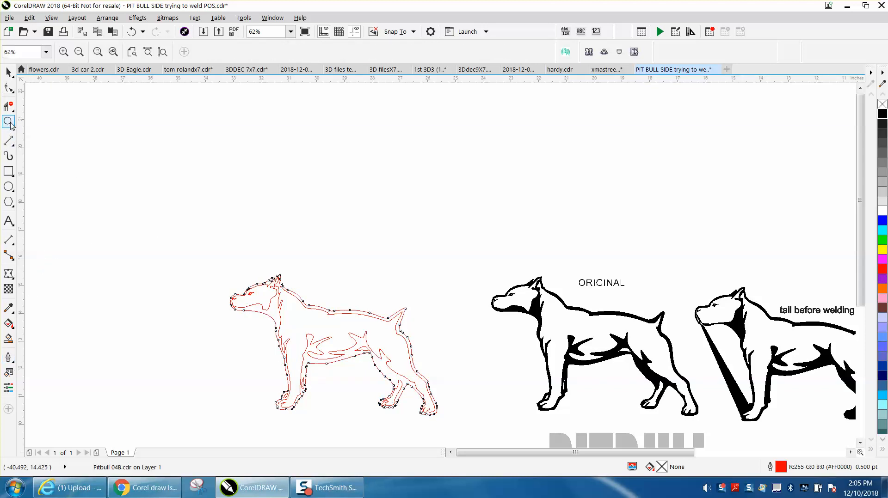
pyautogui.moveTo(291, 343); pyautogui.dragTo(463, 416)
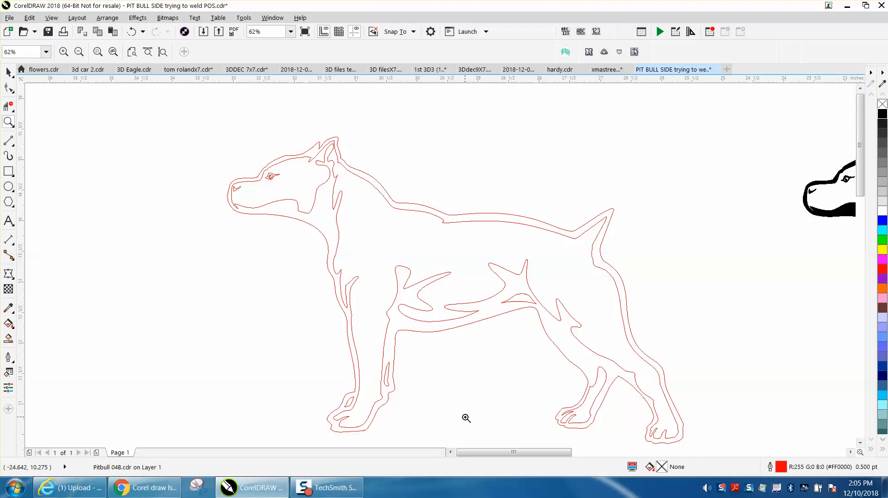
pyautogui.click(8, 338)
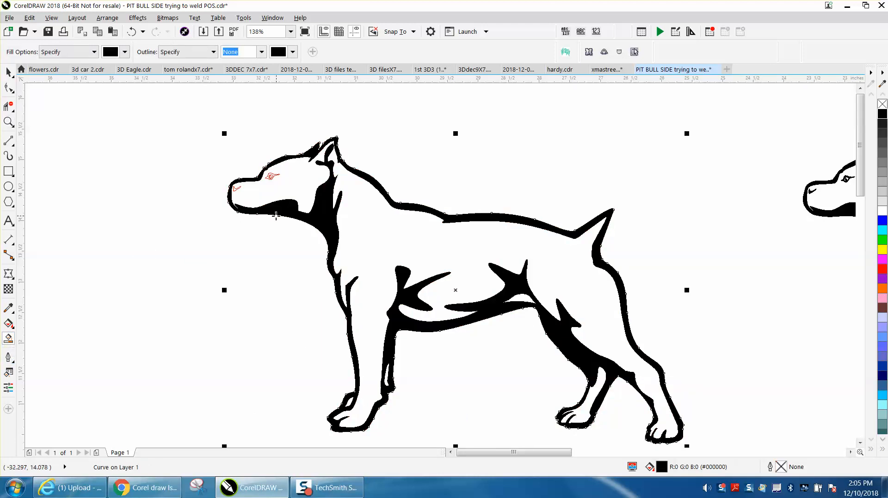
# Smart-fill the nostril and the eye with black and no outline.
pyautogui.click(8, 122)
pyautogui.moveTo(208, 133); pyautogui.dragTo(283, 193)
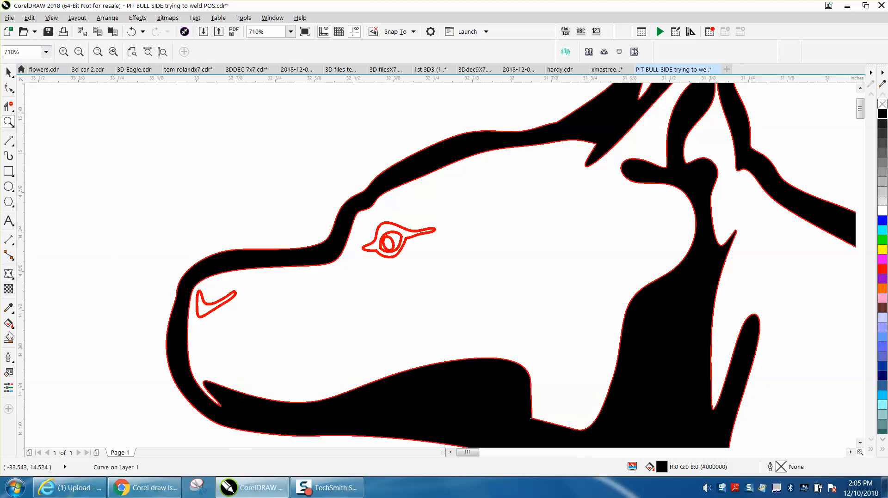
pyautogui.click(8, 339)
pyautogui.click(213, 309)
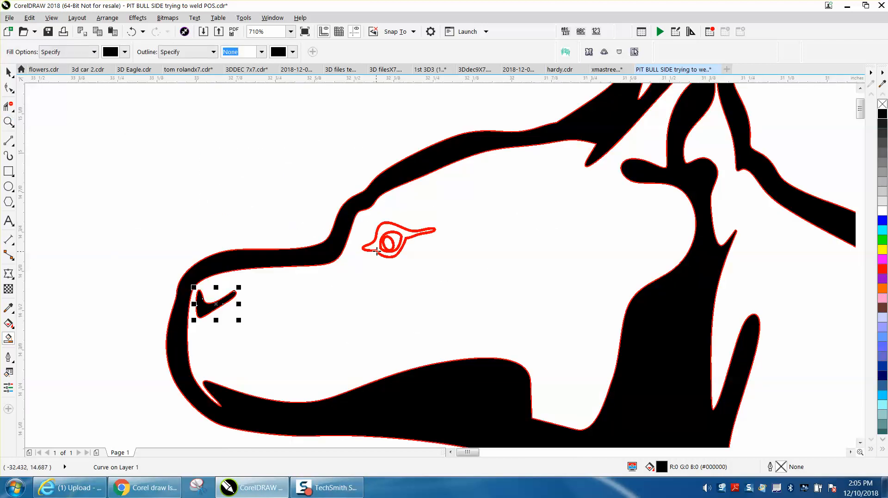
pyautogui.click(389, 243)
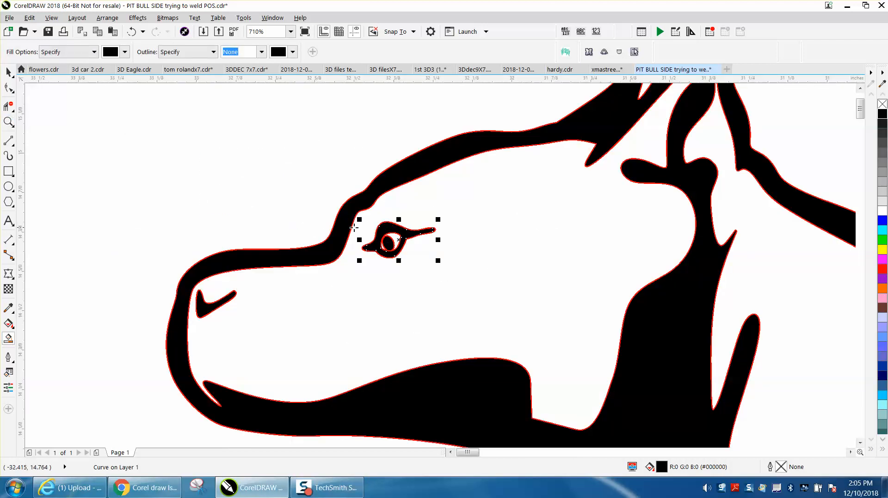
# Select all objects of the filled dog and remove their outlines.
pyautogui.scroll(-5, 254, 192)
pyautogui.click(7, 69)
pyautogui.moveTo(201, 134); pyautogui.dragTo(609, 433)
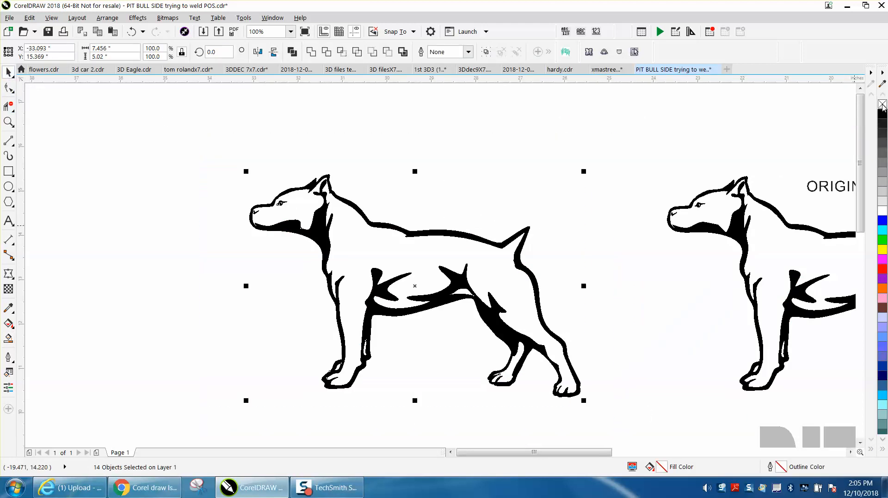
# Place a yellow-filled rectangle about 9.04 by 5.59 inches behind the dog as a background.
pyautogui.click(8, 171)
pyautogui.moveTo(202, 167); pyautogui.dragTo(603, 415)
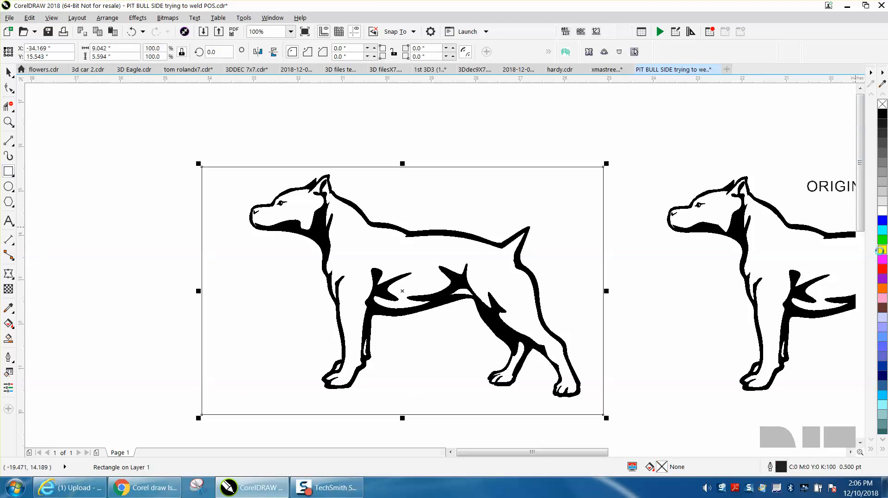
pyautogui.click(881, 250)
pyautogui.hotkey('shift', 'pagedown')
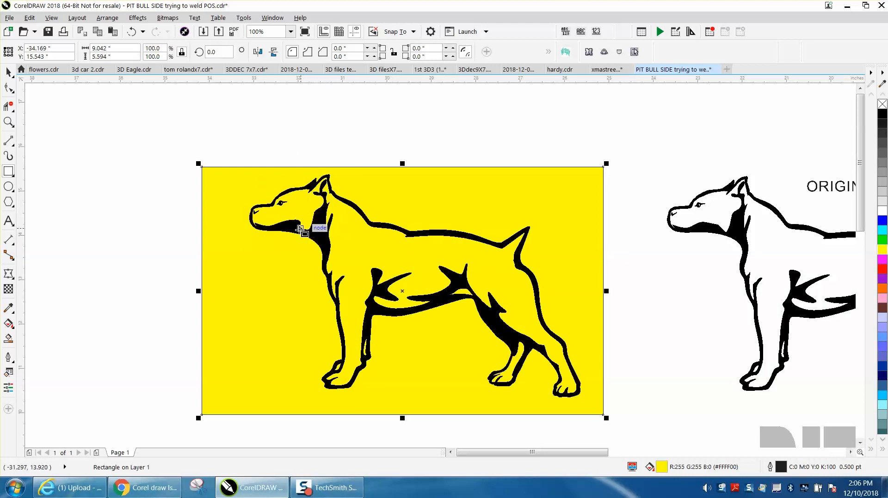
pyautogui.scroll(-1, 324, 234)
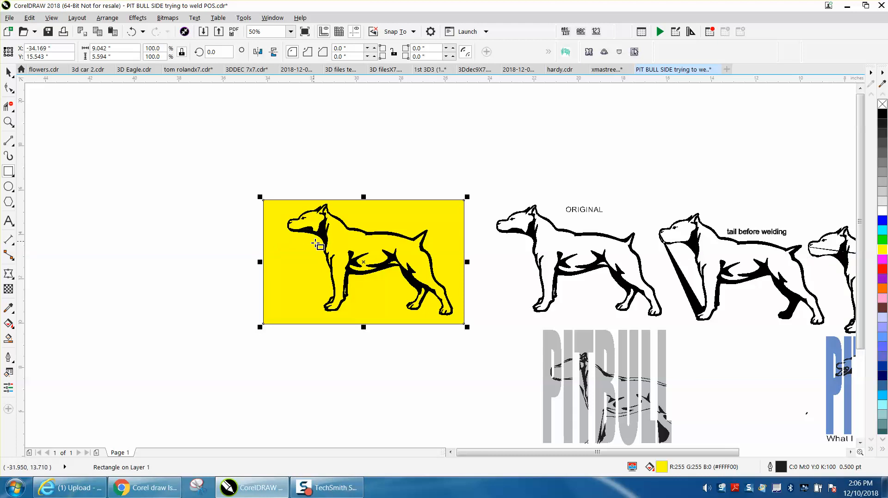
# Undo the yellow fill and the background rectangle behind the dog.
pyautogui.click(132, 34)
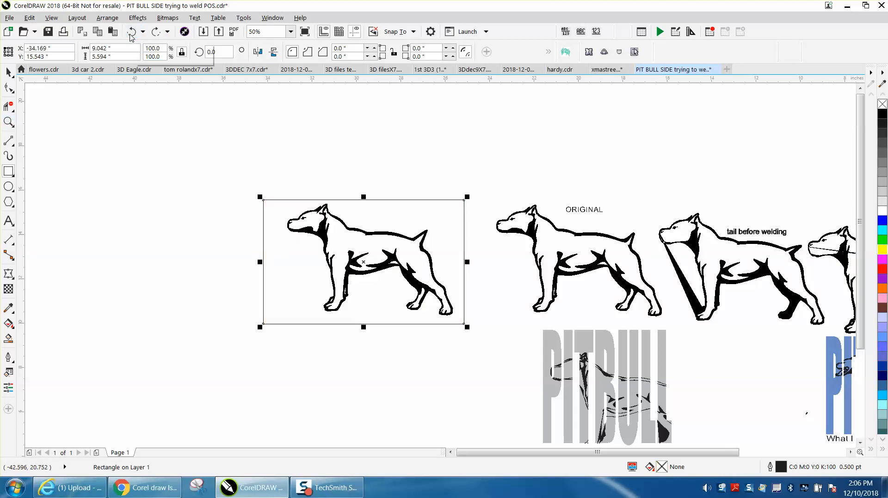
pyautogui.click(131, 34)
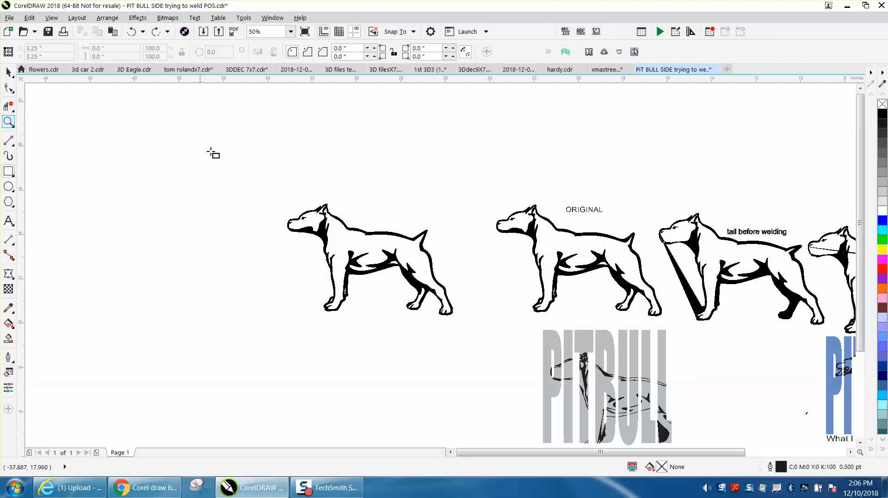
# Delete the nodes at the rear of the dark jaw patch and reshape its upper curve into a slim, even jaw line.
pyautogui.click(8, 122)
pyautogui.moveTo(251, 199); pyautogui.dragTo(387, 268)
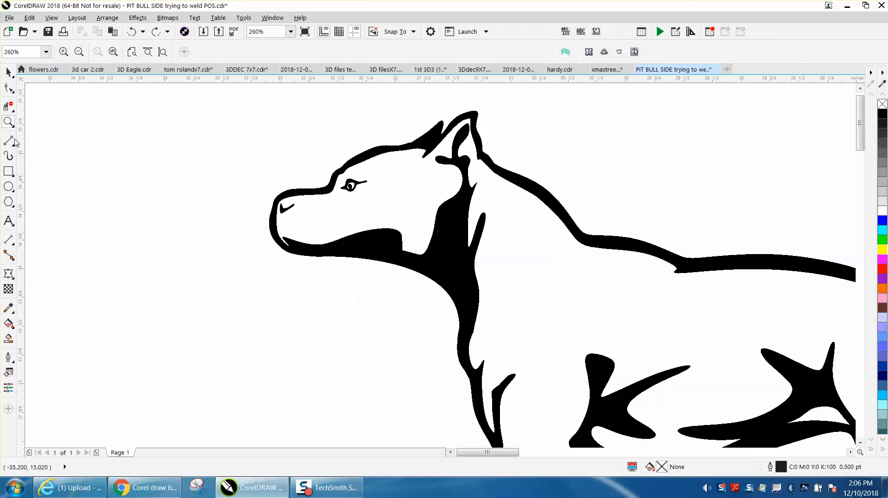
pyautogui.click(9, 87)
pyautogui.click(382, 235)
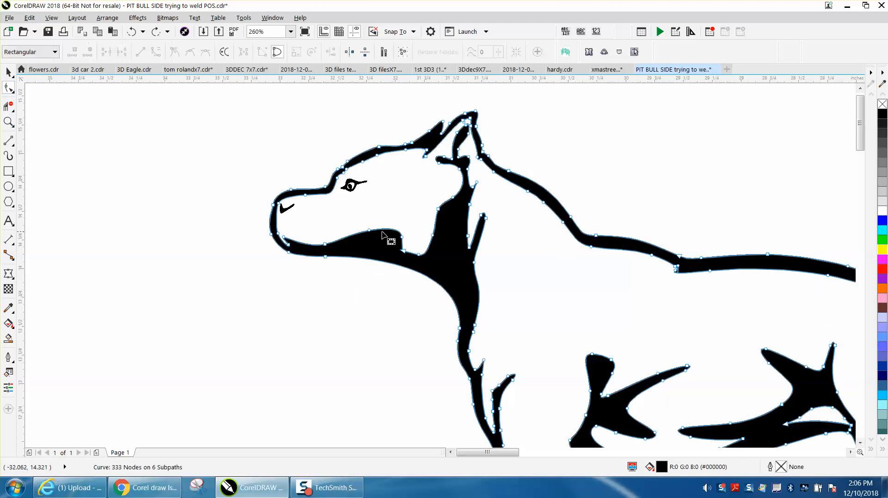
pyautogui.moveTo(364, 225); pyautogui.dragTo(415, 251)
pyautogui.press('Delete')
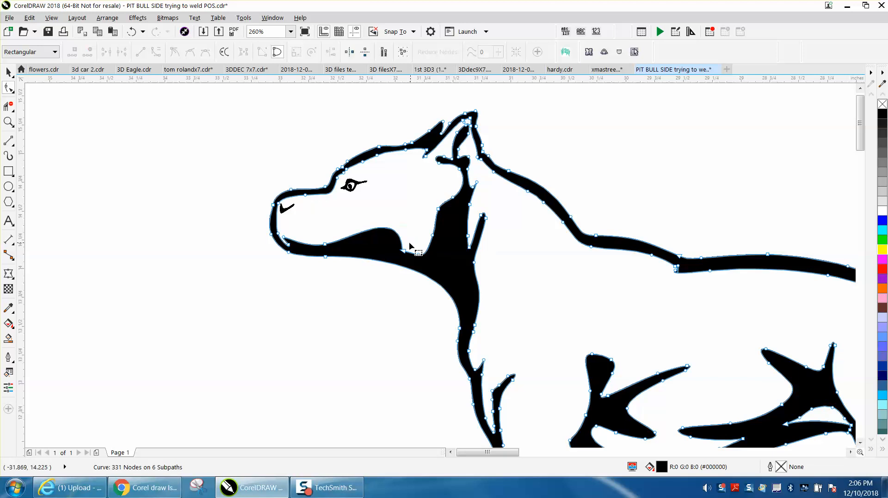
pyautogui.click(325, 245)
pyautogui.moveTo(400, 211); pyautogui.dragTo(354, 254)
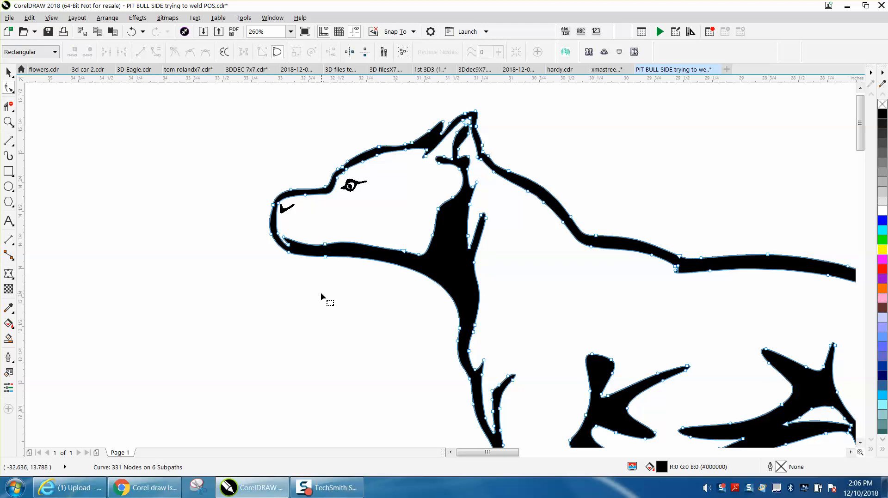
# Delete the two surplus nodes on the inner contour just below the tail to smooth the rump line.
pyautogui.scroll(-3, 276, 299)
pyautogui.scroll(-3, 169, 276)
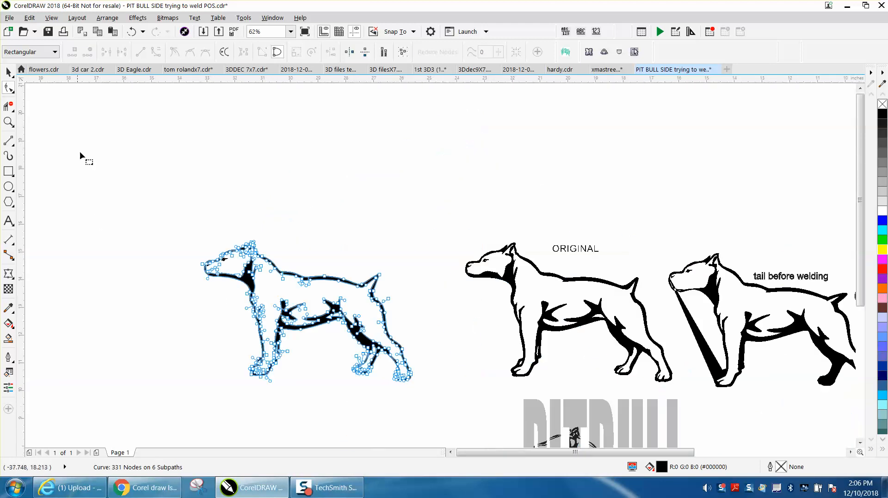
pyautogui.click(8, 121)
pyautogui.moveTo(194, 239); pyautogui.dragTo(431, 399)
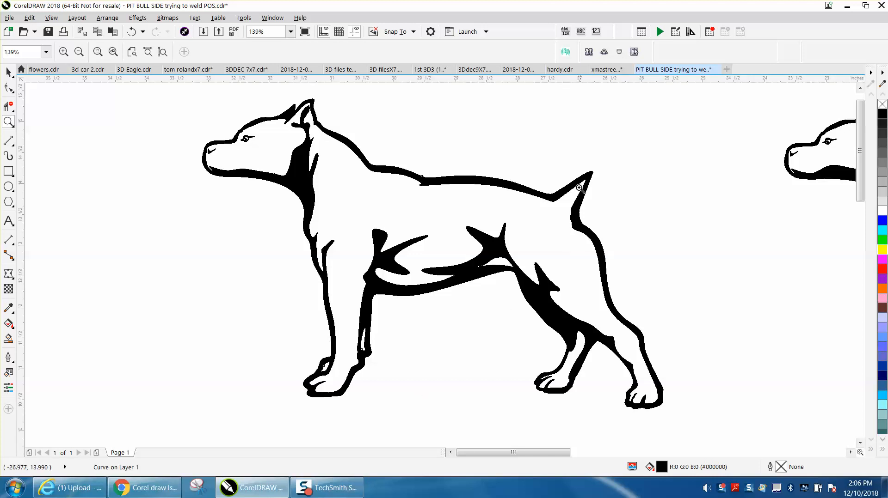
pyautogui.moveTo(568, 195); pyautogui.dragTo(630, 272)
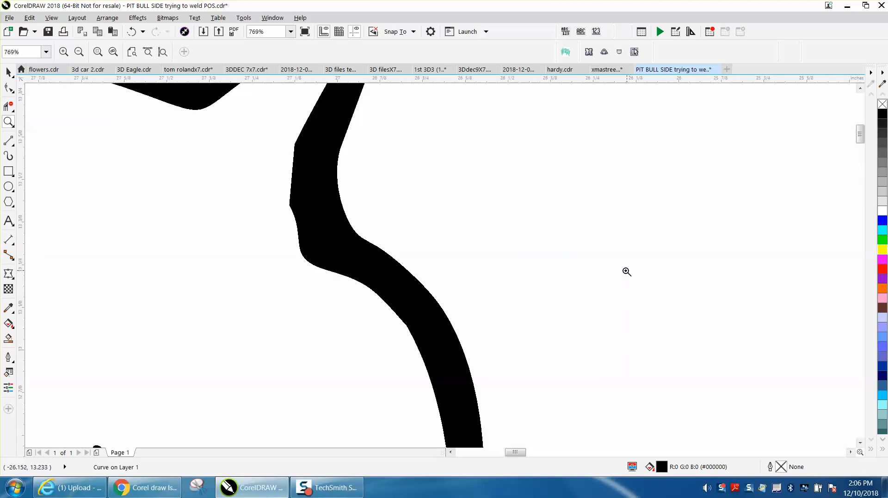
pyautogui.click(10, 89)
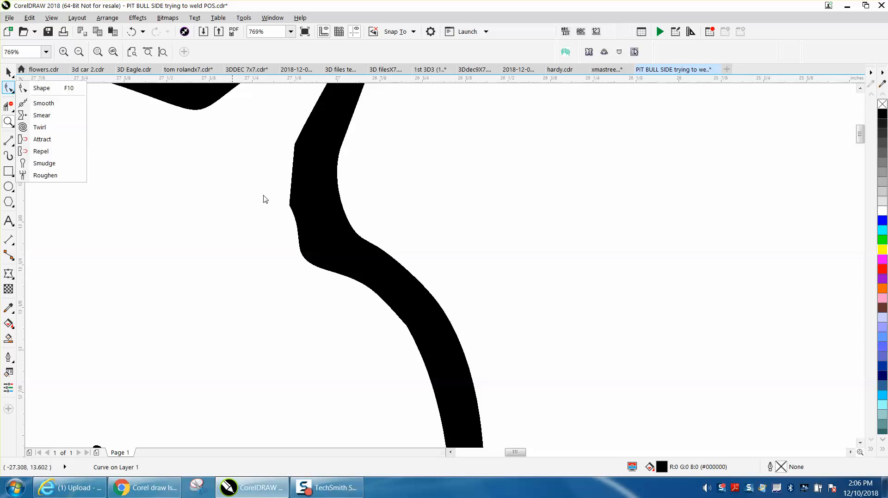
pyautogui.click(41, 88)
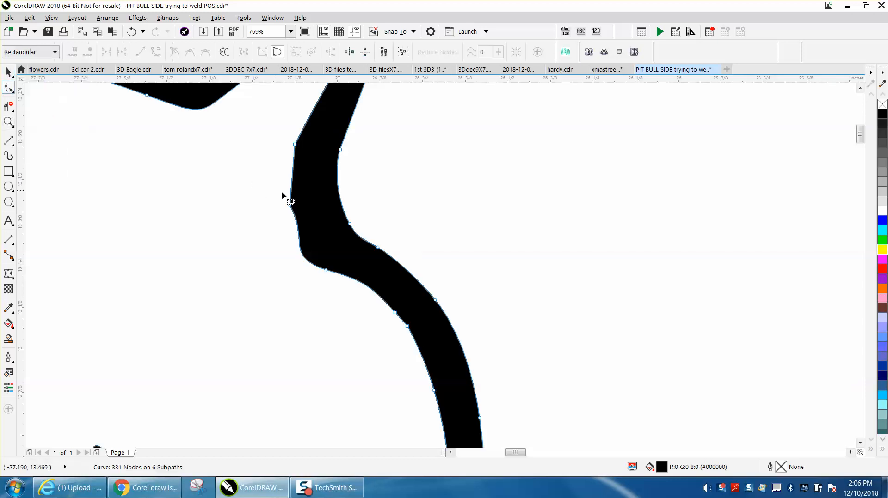
pyautogui.moveTo(283, 192); pyautogui.dragTo(337, 240)
pyautogui.press('Delete')
pyautogui.click(296, 144)
pyautogui.press('Delete')
# Select the clustered nodes on the forehead contour above the eye and delete them.
pyautogui.scroll(-1, 350, 176)
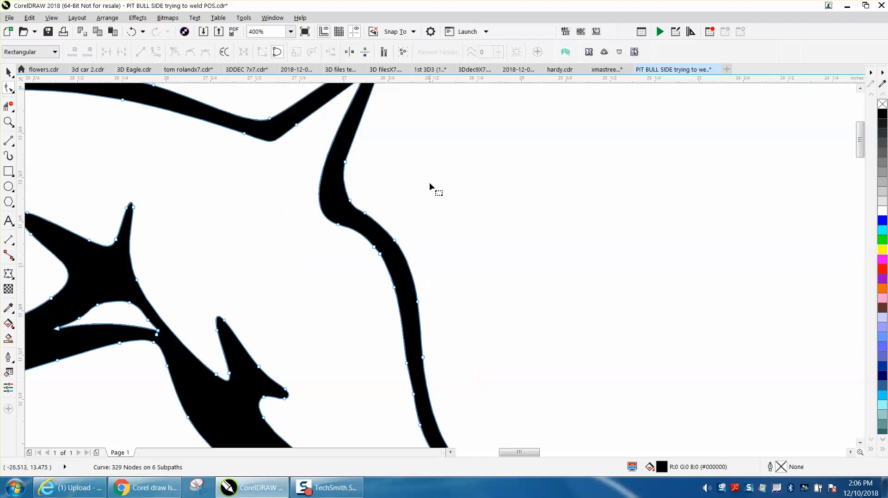
pyautogui.scroll(-2, 429, 182)
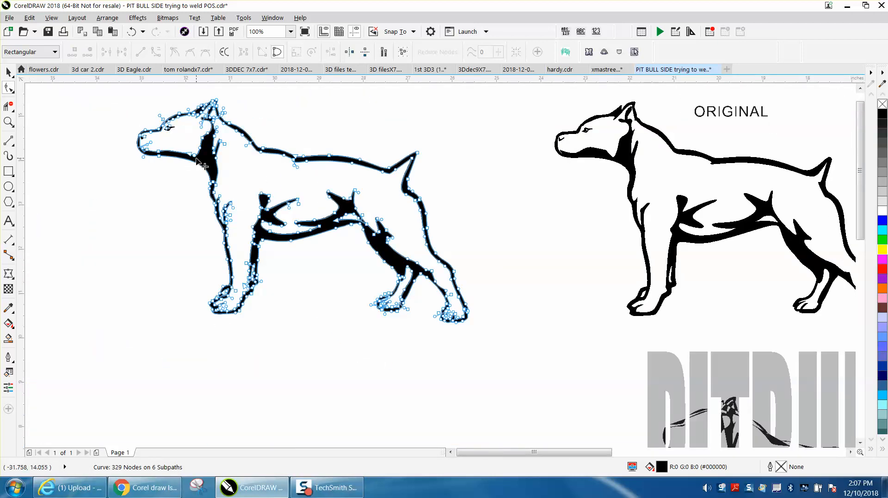
pyautogui.click(8, 122)
pyautogui.moveTo(123, 95); pyautogui.dragTo(294, 155)
pyautogui.click(8, 87)
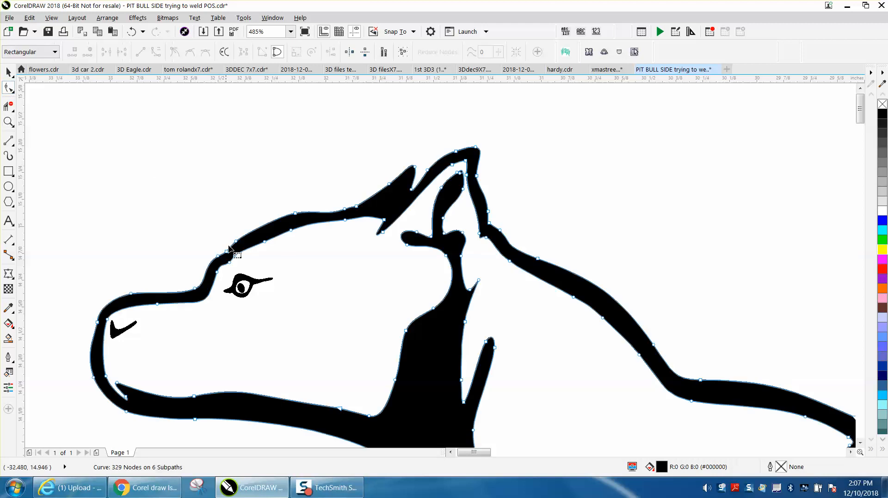
pyautogui.moveTo(213, 252); pyautogui.dragTo(291, 311)
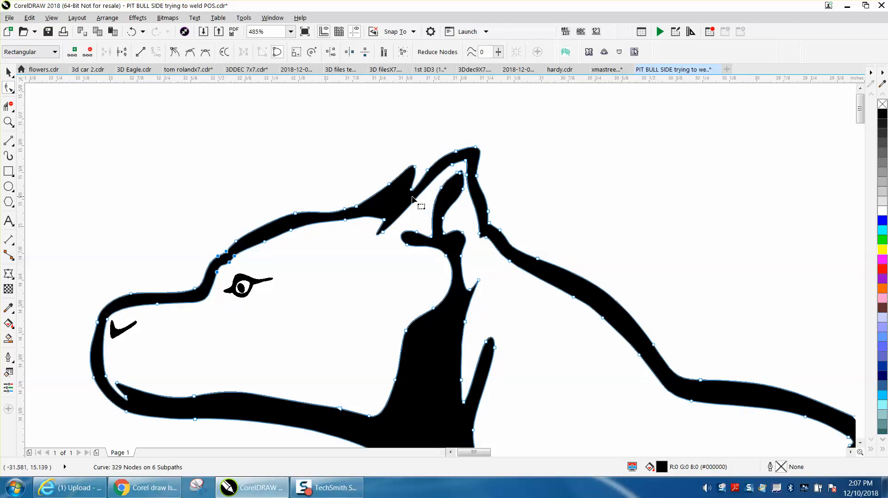
pyautogui.scroll(-5, 215, 124)
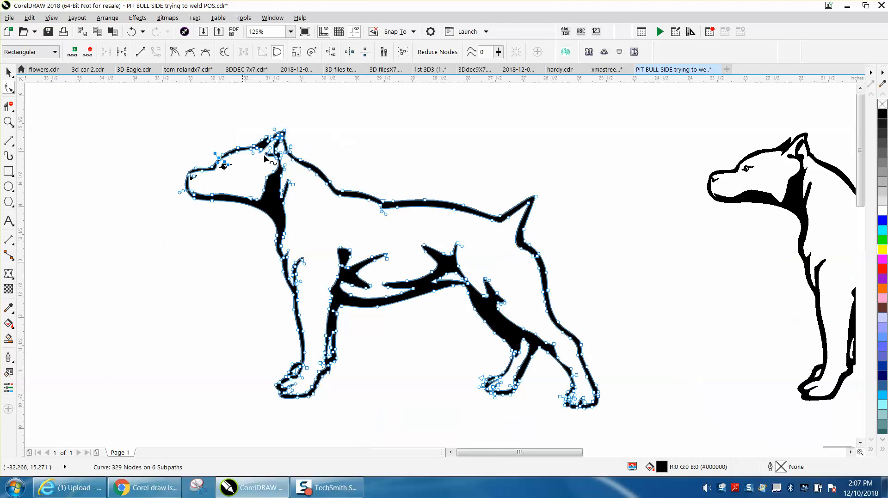
pyautogui.press('Delete')
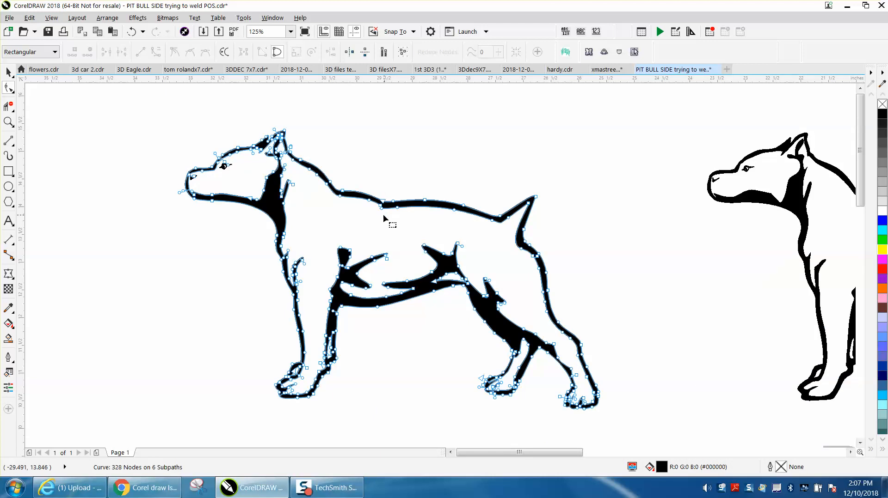
# Delete the surplus nodes under the back line and at the tip of the neck crease, and deselect the dog.
pyautogui.doubleClick(381, 209)
pyautogui.click(293, 184)
pyautogui.press('Delete')
pyautogui.click(9, 73)
pyautogui.click(75, 126)
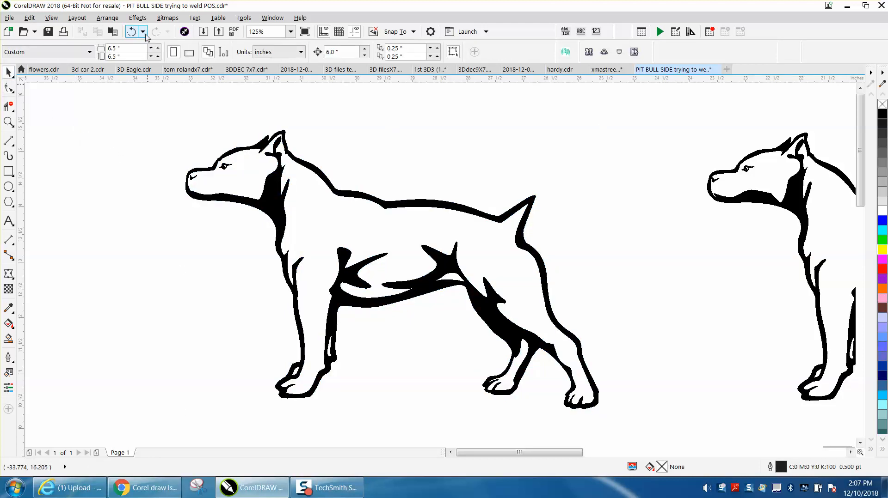